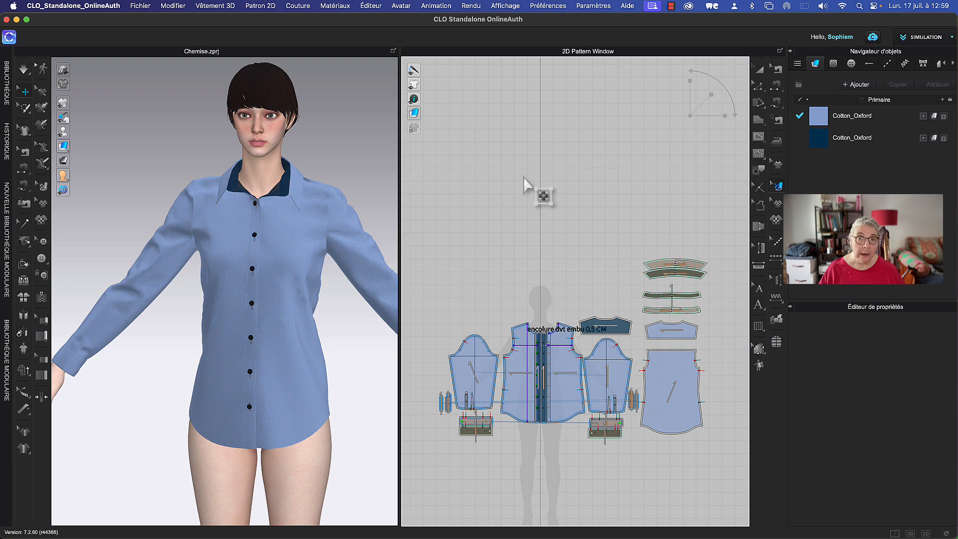
{"action": "left_click_drag", "start_coordinate": [523, 176], "coordinate": [513, 191]}
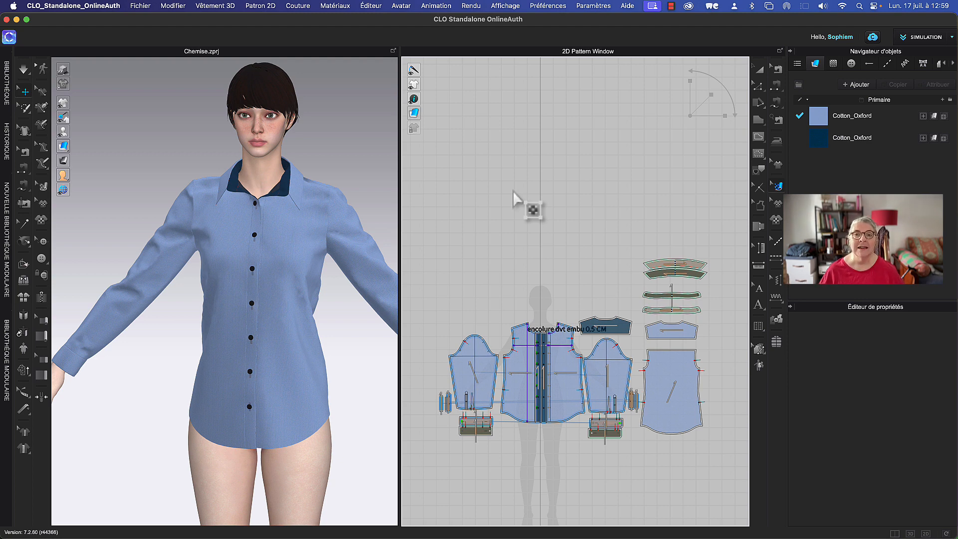
{"action": "left_click_drag", "start_coordinate": [513, 191], "coordinate": [542, 153]}
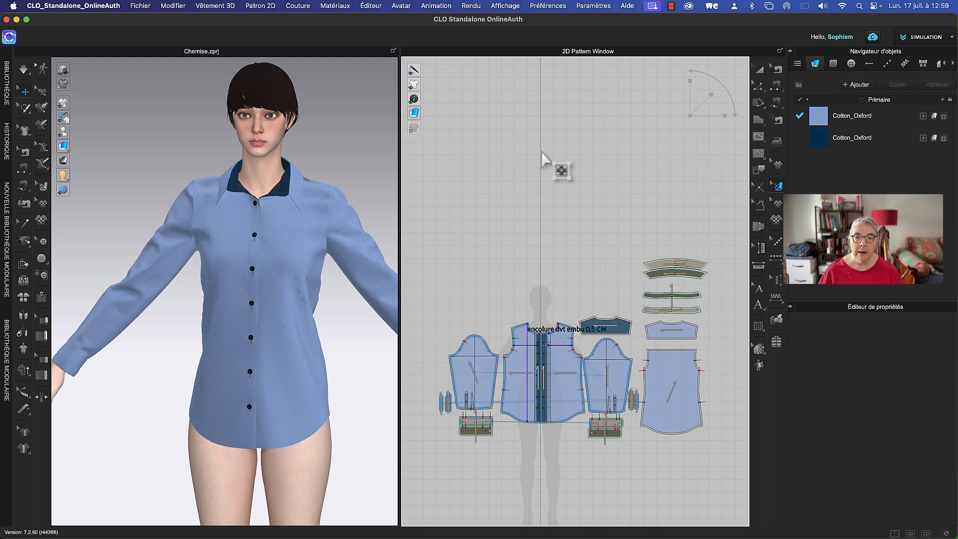
{"action": "left_click_drag", "start_coordinate": [542, 152], "coordinate": [780, 186]}
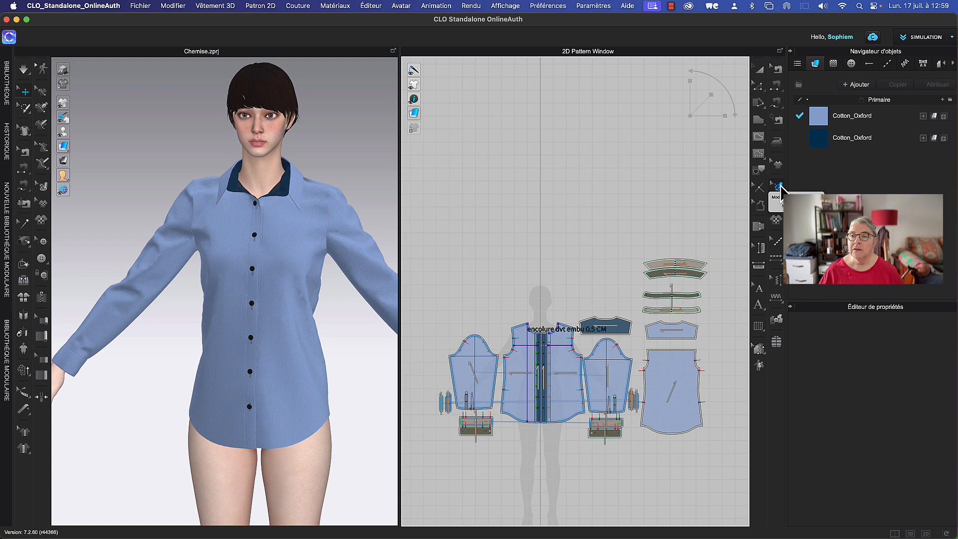
Align the sleeves' fabric grainline with the Y axis using the texture editing tool
{"action": "left_click", "coordinate": [781, 186]}
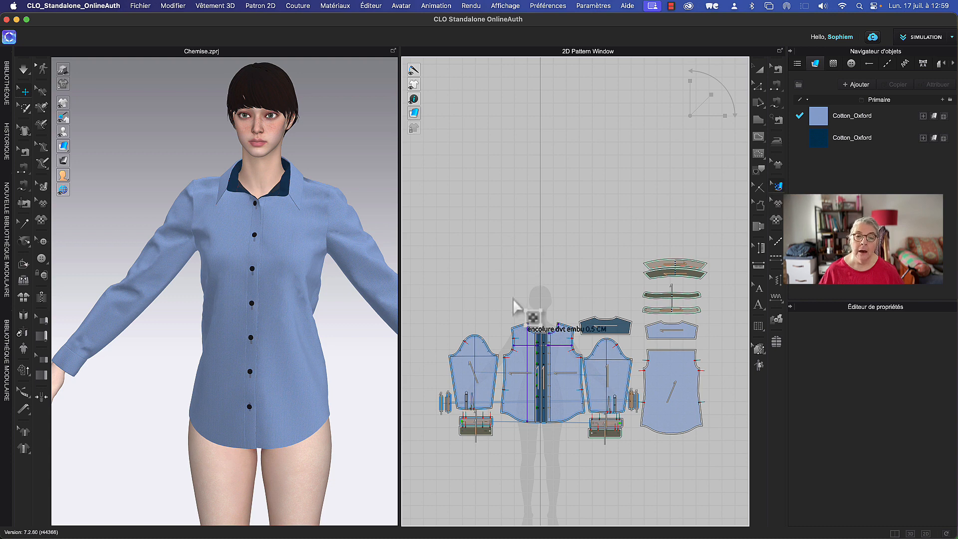
{"action": "left_click", "coordinate": [486, 378]}
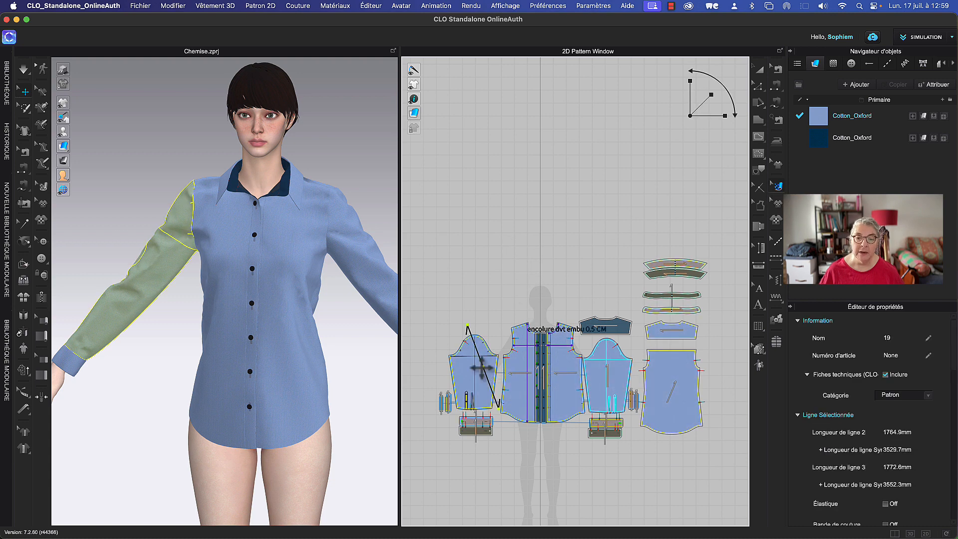
{"action": "right_click", "coordinate": [481, 369]}
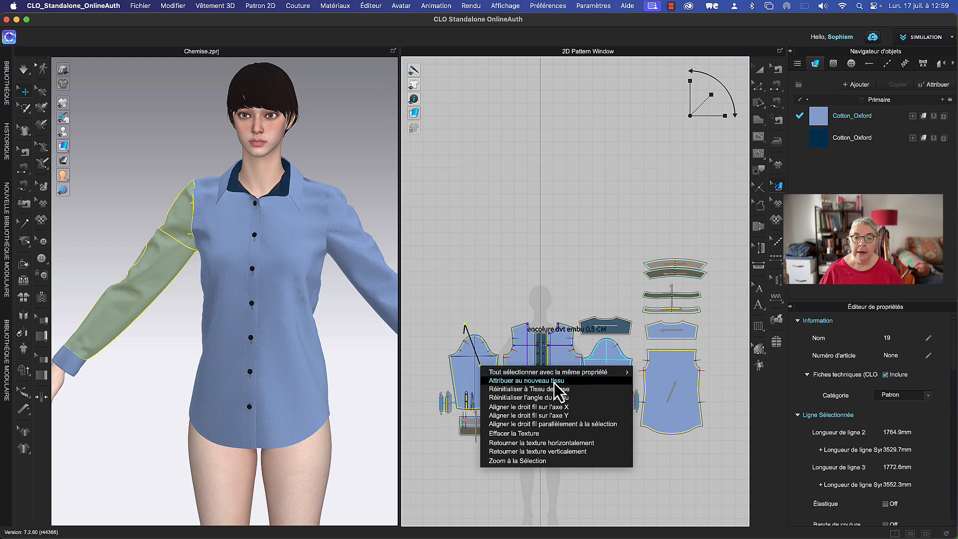
{"action": "left_click", "coordinate": [565, 415]}
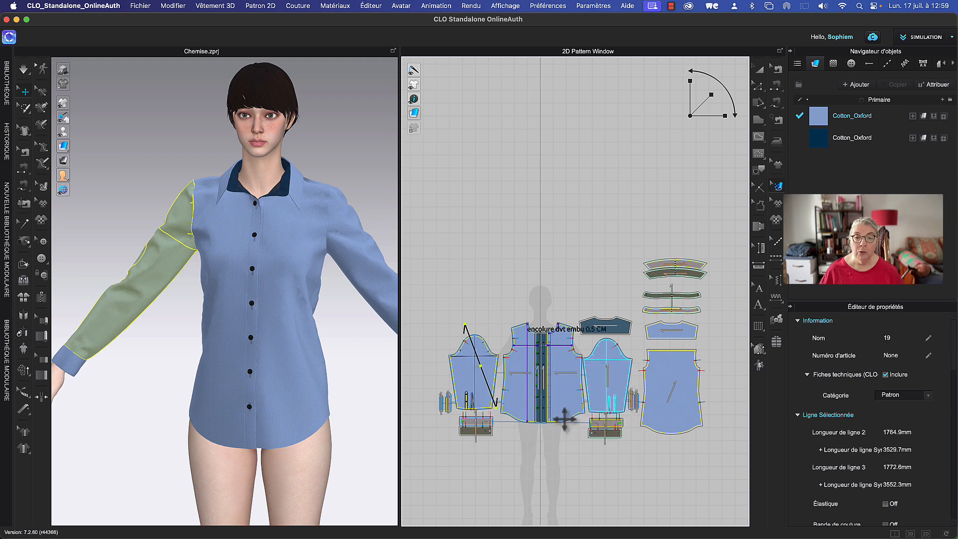
Align the fabric grainlines of both shirt front panels with the Y axis
{"action": "left_click", "coordinate": [570, 394]}
{"action": "right_click", "coordinate": [561, 385]}
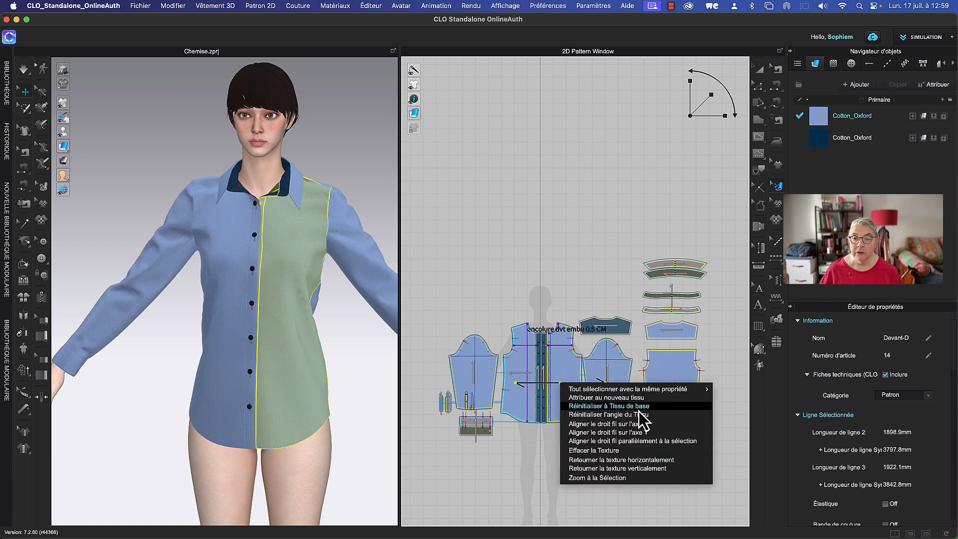
{"action": "left_click", "coordinate": [648, 441]}
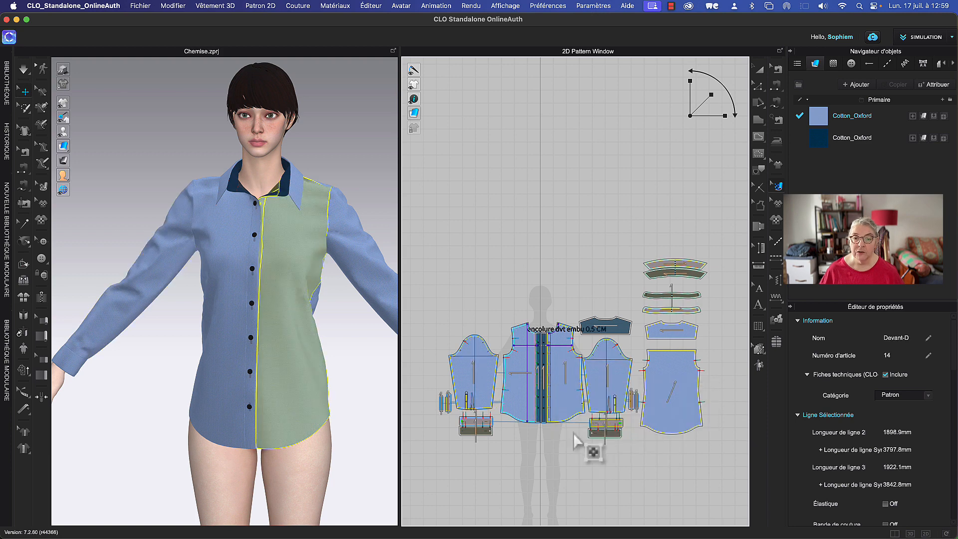
{"action": "left_click", "coordinate": [524, 398]}
{"action": "right_click", "coordinate": [522, 396]}
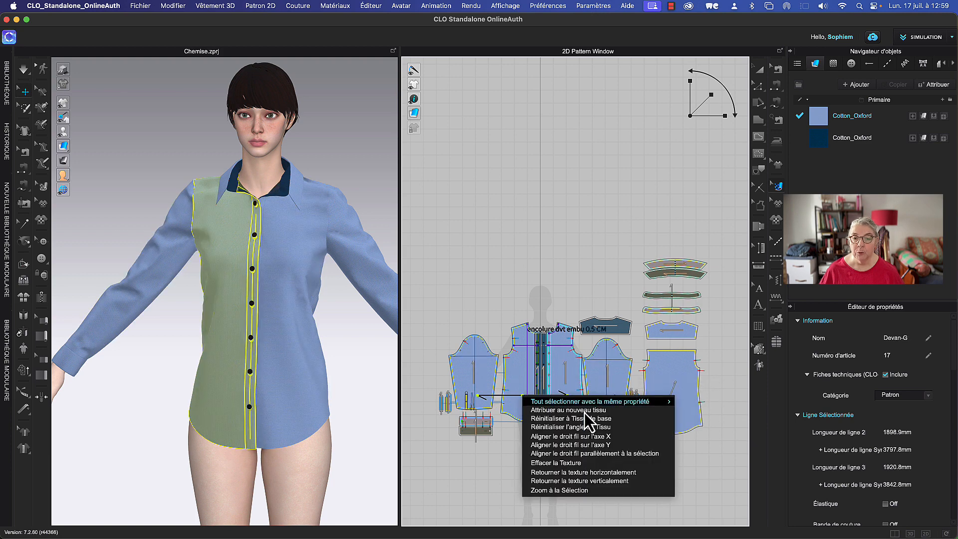
{"action": "left_click", "coordinate": [603, 445]}
Align the fabric grainline of the large back panel with the Y axis
{"action": "left_click", "coordinate": [679, 407]}
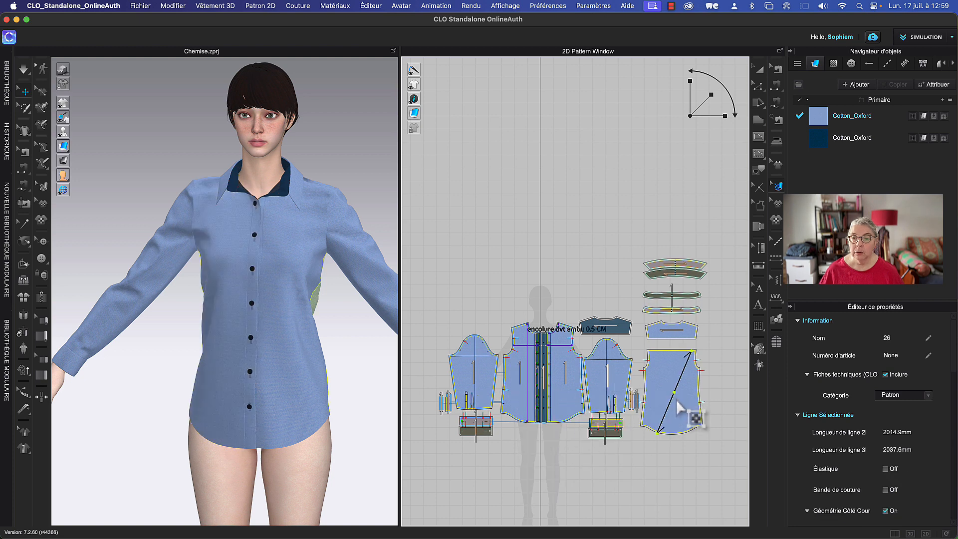
{"action": "right_click", "coordinate": [678, 407]}
{"action": "left_click", "coordinate": [749, 454]}
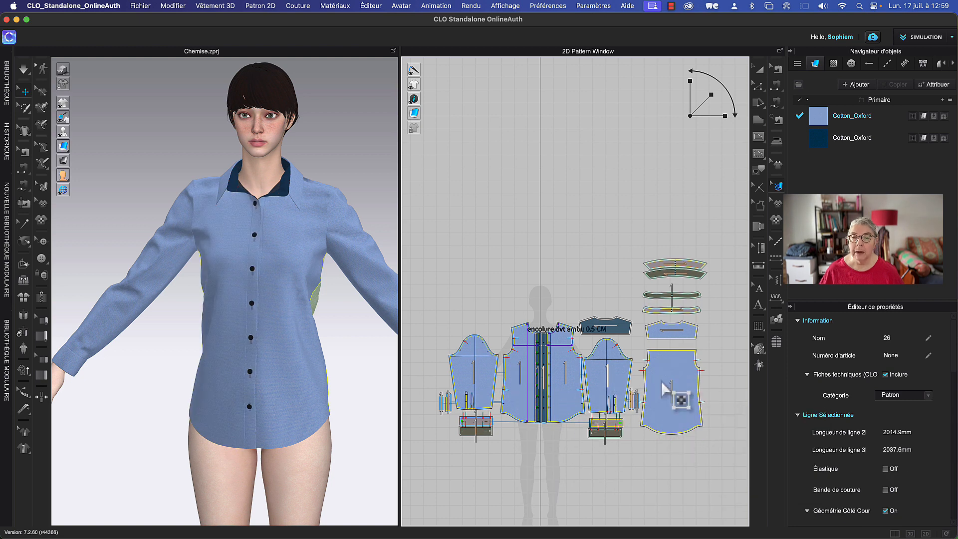
Align the fabric grainlines of the dark blue and light blue yokes with the Y axis
{"action": "left_click", "coordinate": [619, 330]}
{"action": "right_click", "coordinate": [620, 329]}
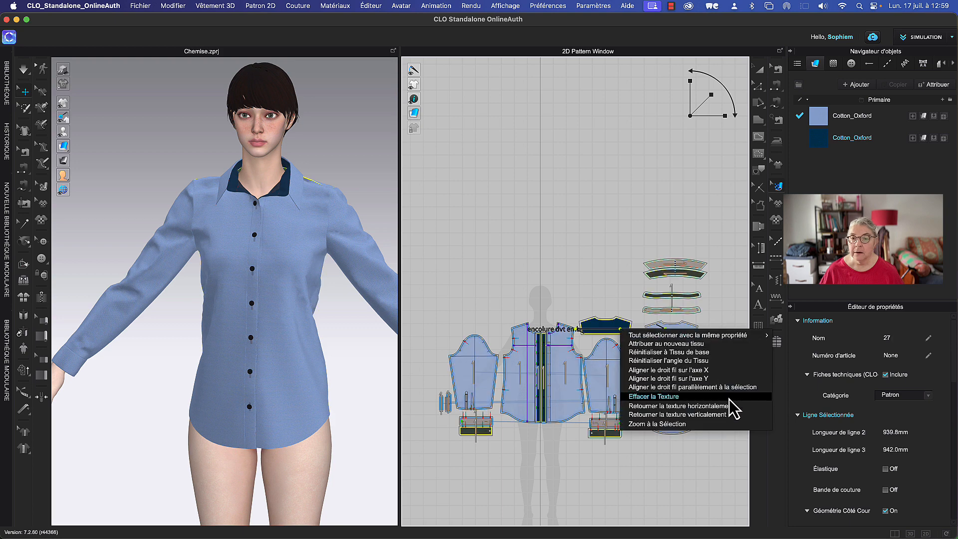
{"action": "left_click", "coordinate": [709, 378]}
{"action": "left_click", "coordinate": [669, 334]}
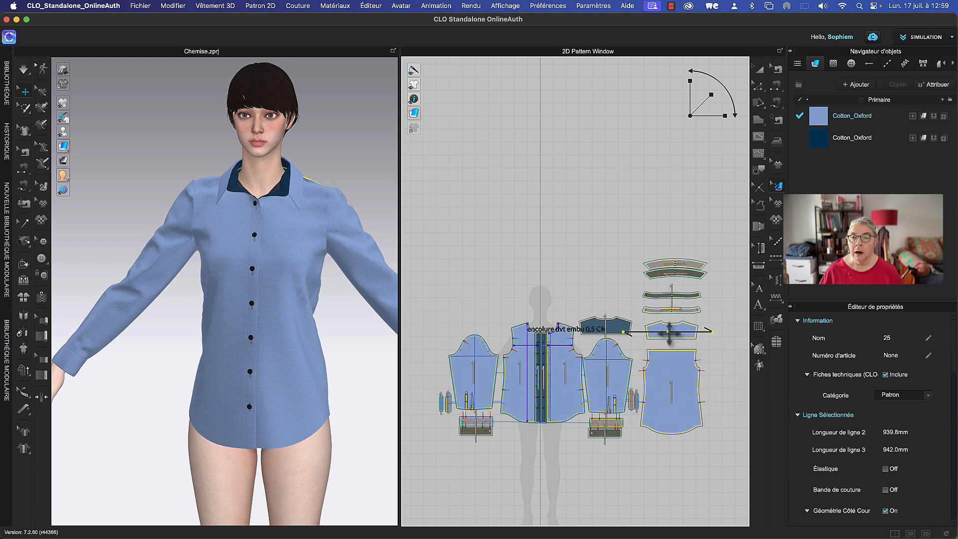
{"action": "right_click", "coordinate": [669, 333]}
{"action": "left_click", "coordinate": [751, 385]}
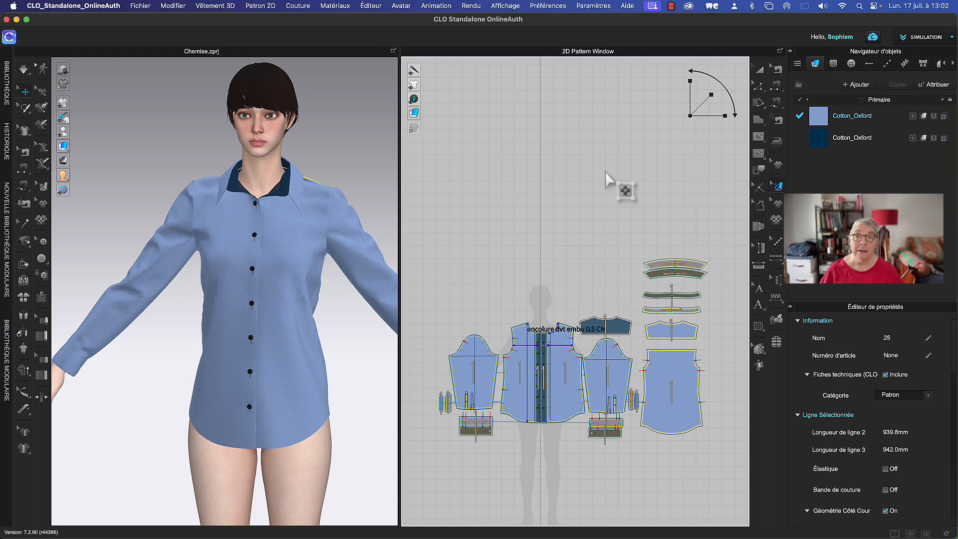
Activate the pattern transform tool and switch the workspace from Simulation to Print Layout
{"action": "left_click", "coordinate": [758, 69]}
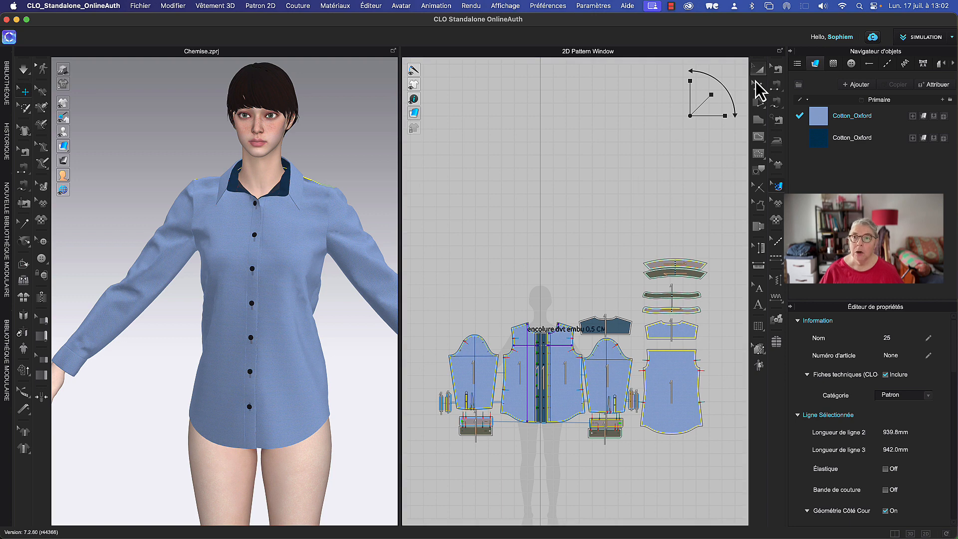
{"action": "left_click", "coordinate": [923, 39]}
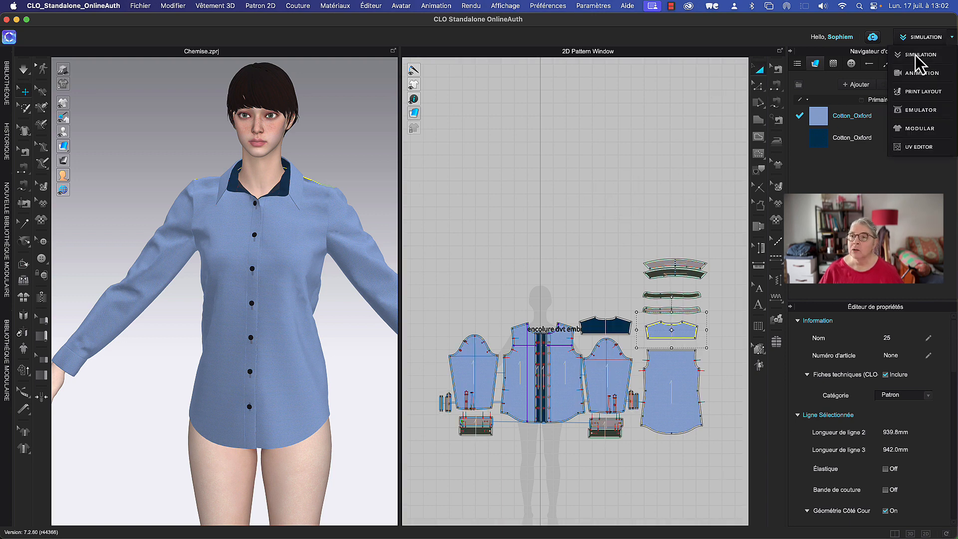
{"action": "left_click", "coordinate": [913, 93]}
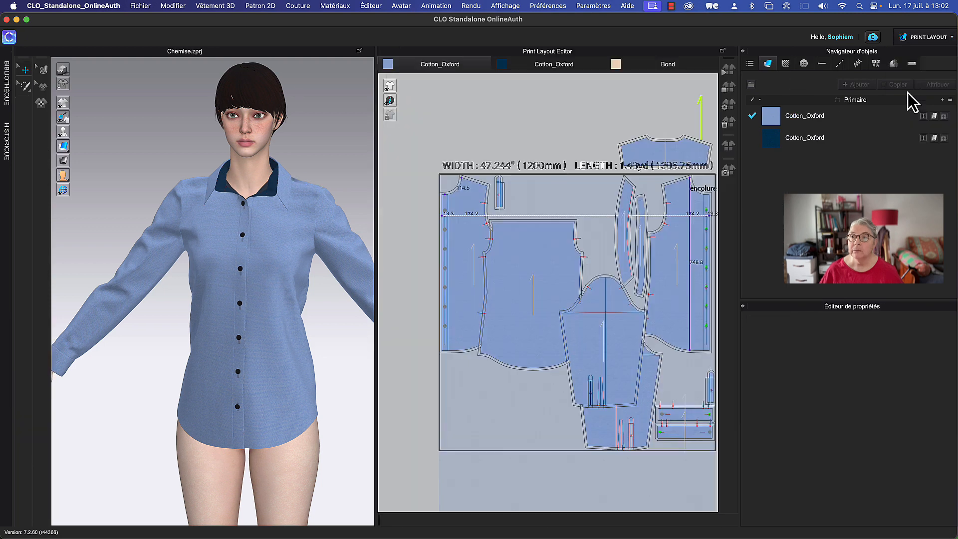
Move the yoke, one front panel, the back and both sleeves out of the fabric area in the light blue Cotton_Oxford layout
{"action": "scroll", "coordinate": [603, 127], "scroll_direction": "down", "scroll_amount": 4}
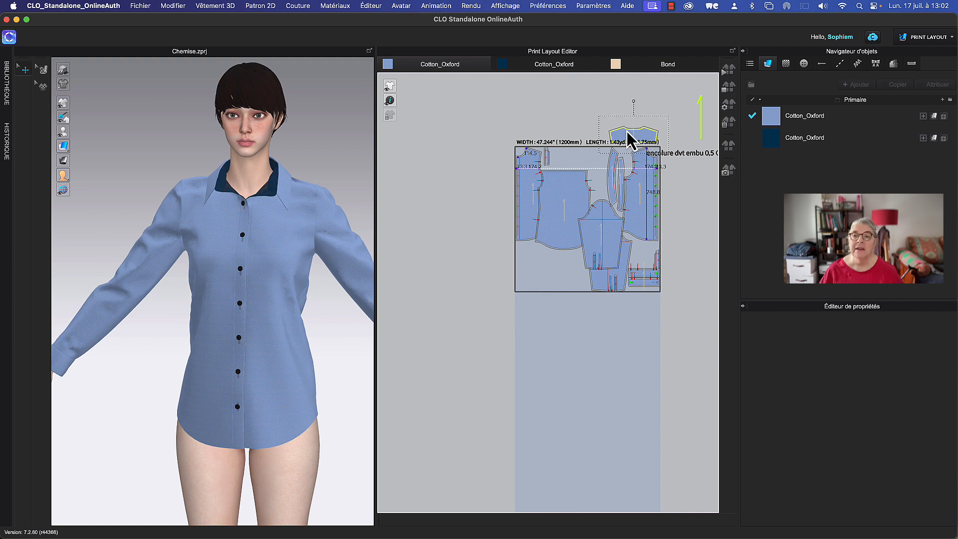
{"action": "left_click_drag", "start_coordinate": [629, 137], "coordinate": [498, 122]}
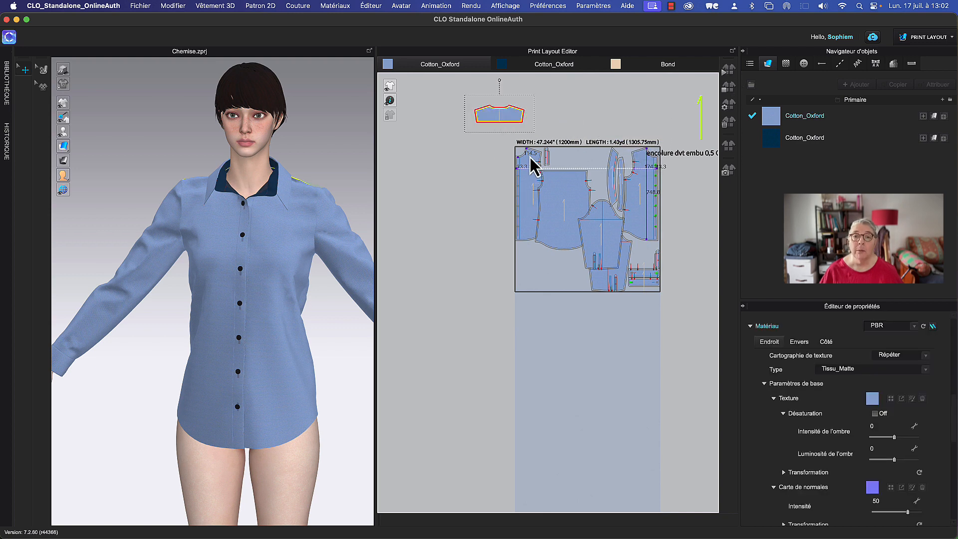
{"action": "left_click_drag", "start_coordinate": [532, 160], "coordinate": [557, 100]}
{"action": "left_click_drag", "start_coordinate": [559, 231], "coordinate": [469, 158]}
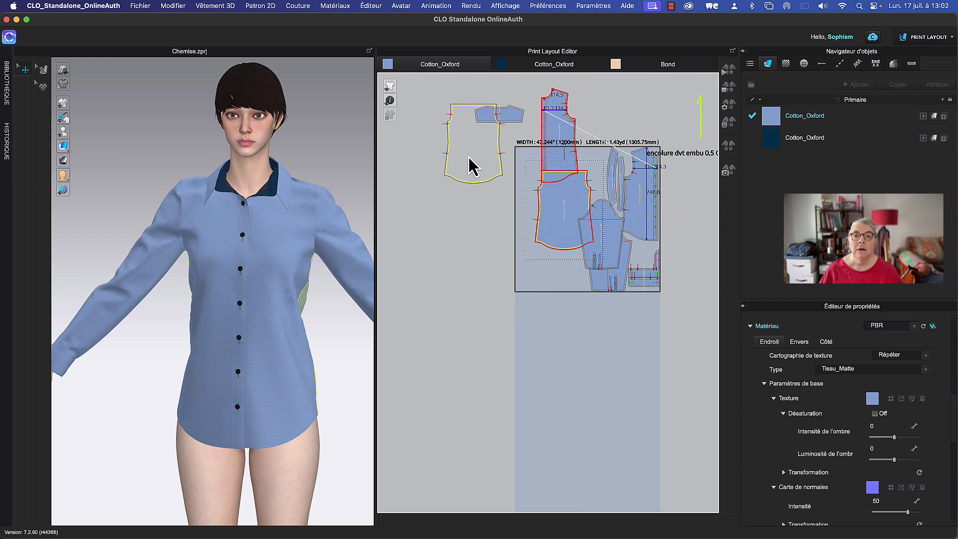
{"action": "left_click_drag", "start_coordinate": [592, 256], "coordinate": [443, 246]}
{"action": "left_click_drag", "start_coordinate": [618, 265], "coordinate": [502, 257]}
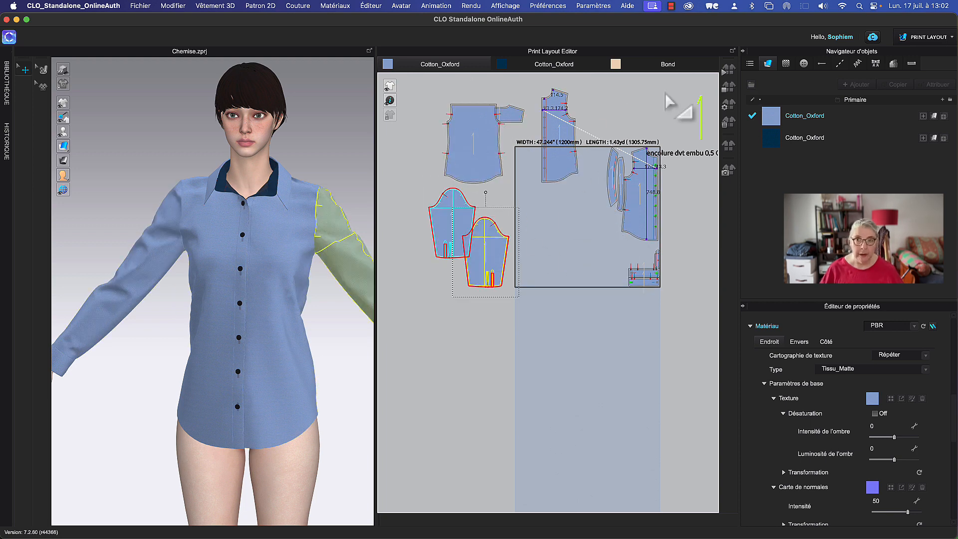
Run automatic nesting of the pattern pieces on the light blue Cotton_Oxford fabric
{"action": "left_click", "coordinate": [655, 197]}
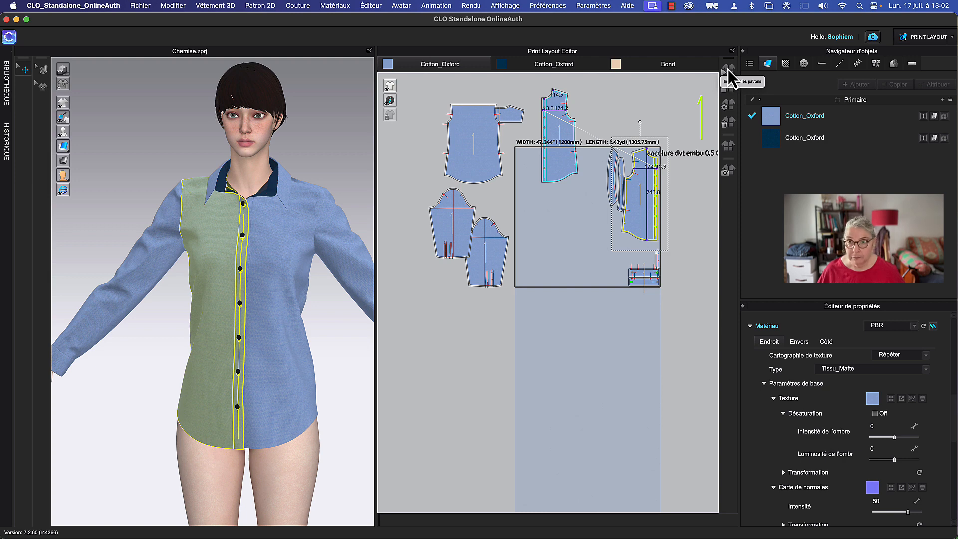
{"action": "left_click", "coordinate": [728, 70]}
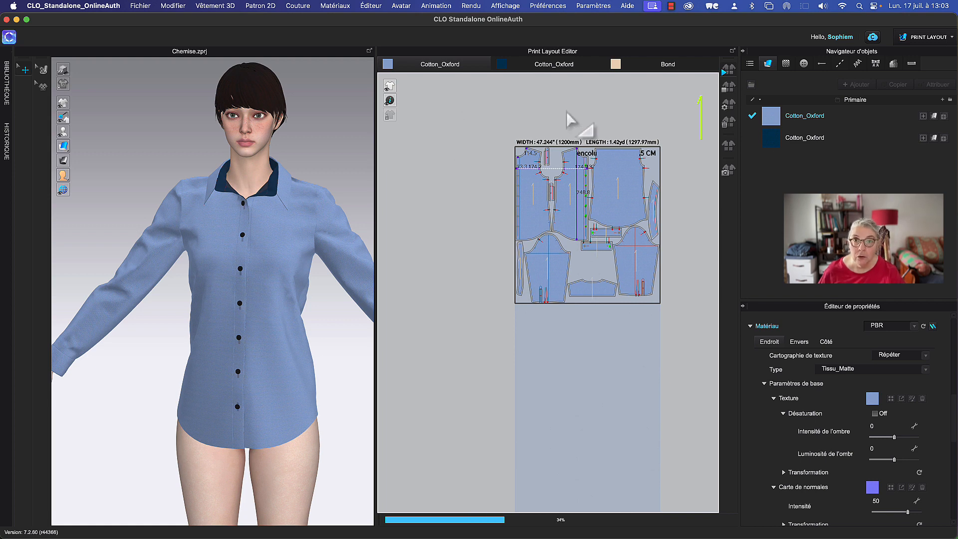
Examine the layouts of the dark blue Cotton_Oxford and Bond fabrics
{"action": "left_click", "coordinate": [549, 69]}
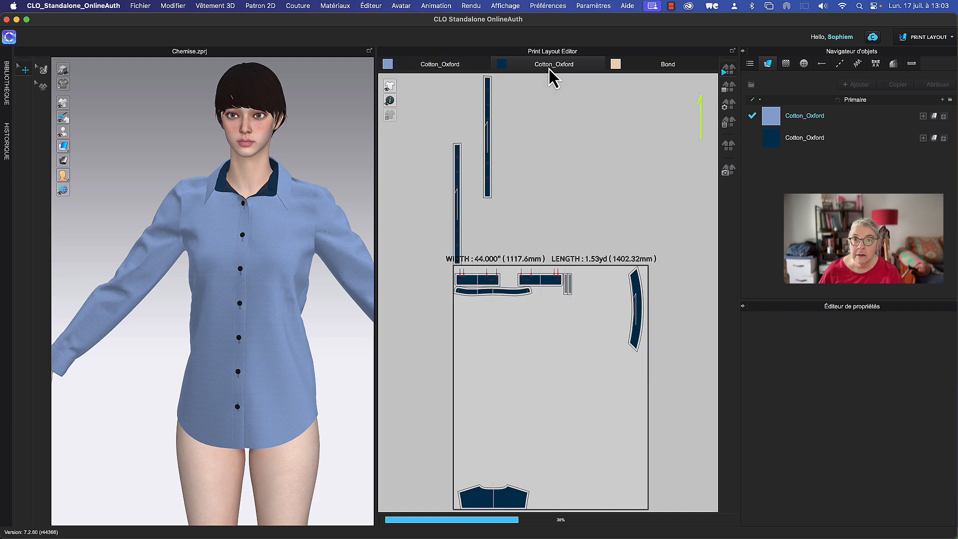
{"action": "left_click", "coordinate": [627, 63]}
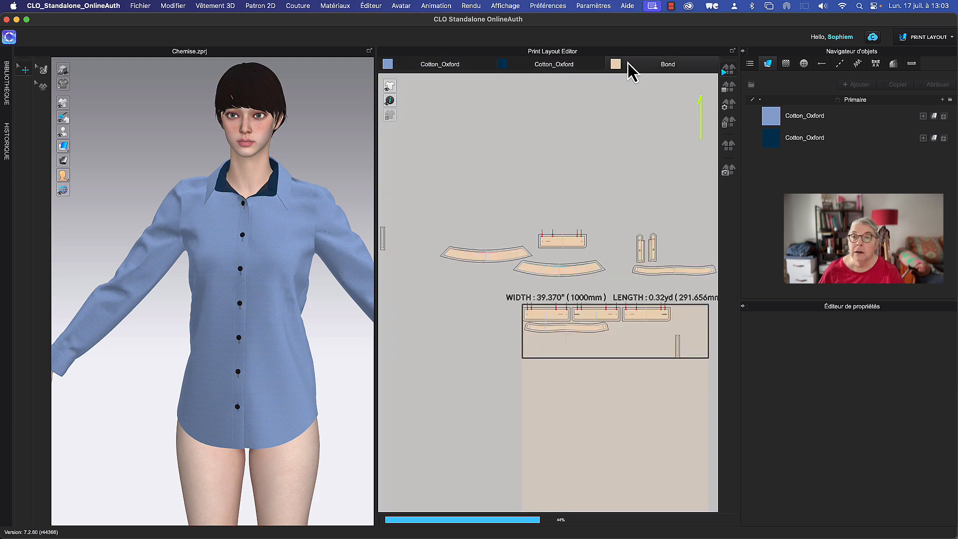
{"action": "left_click", "coordinate": [577, 65]}
{"action": "left_click", "coordinate": [620, 71]}
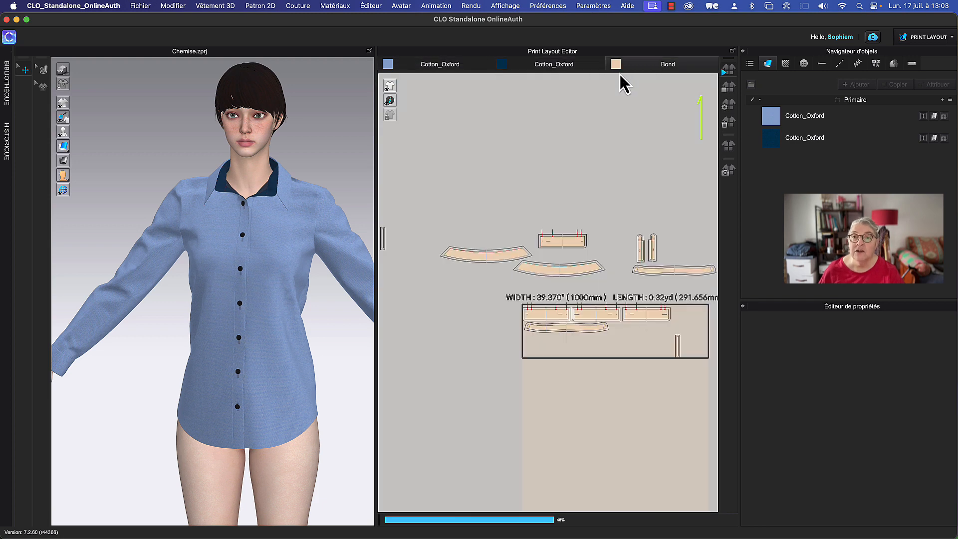
{"action": "left_click", "coordinate": [559, 67]}
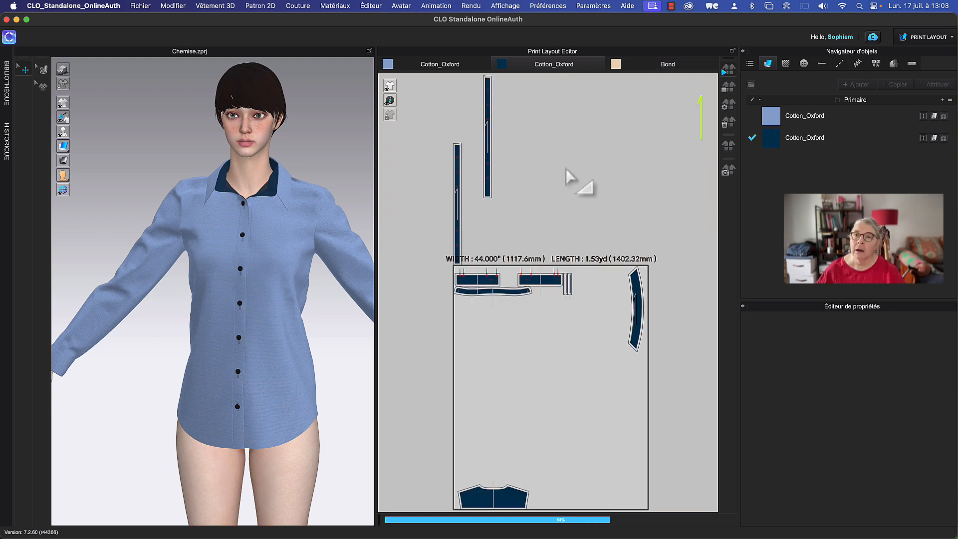
Return to the light blue Cotton_Oxford layout and open its buffer spacing (Espace tampon) value for editing
{"action": "left_click", "coordinate": [472, 68]}
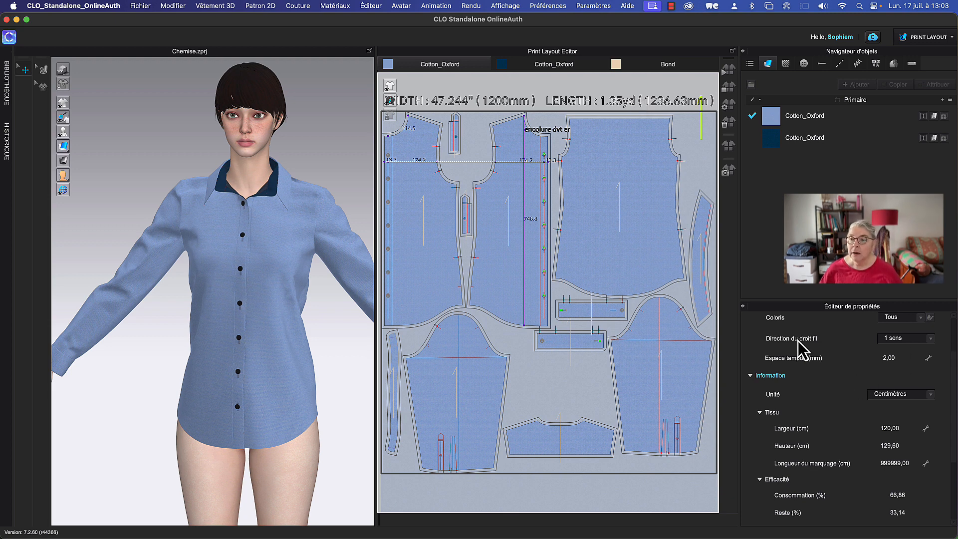
{"action": "scroll", "coordinate": [853, 364], "scroll_direction": "up", "scroll_amount": 2}
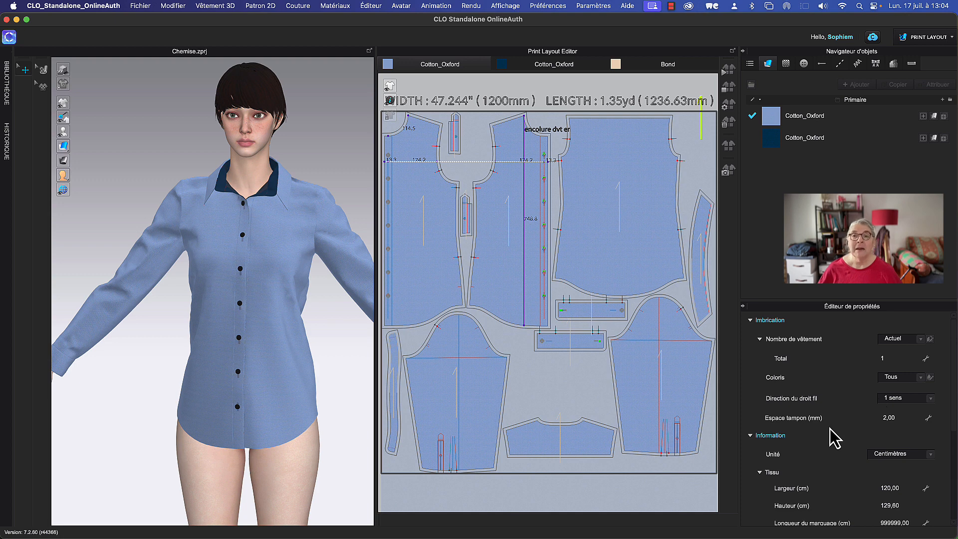
{"action": "left_click", "coordinate": [902, 417]}
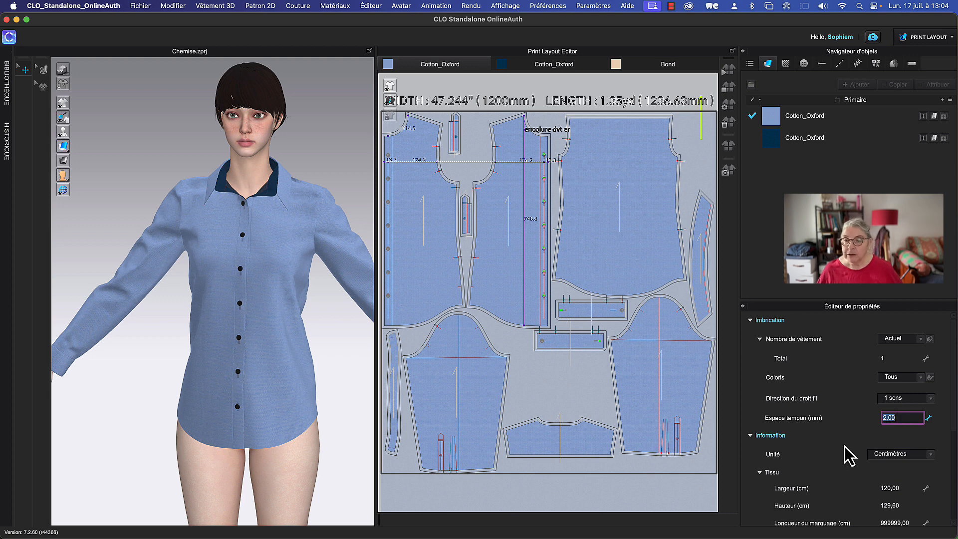
Set the light blue Cotton_Oxford fabric width to 110 cm and rerun automatic nesting of its pieces
{"action": "scroll", "coordinate": [848, 455], "scroll_direction": "down", "scroll_amount": 2}
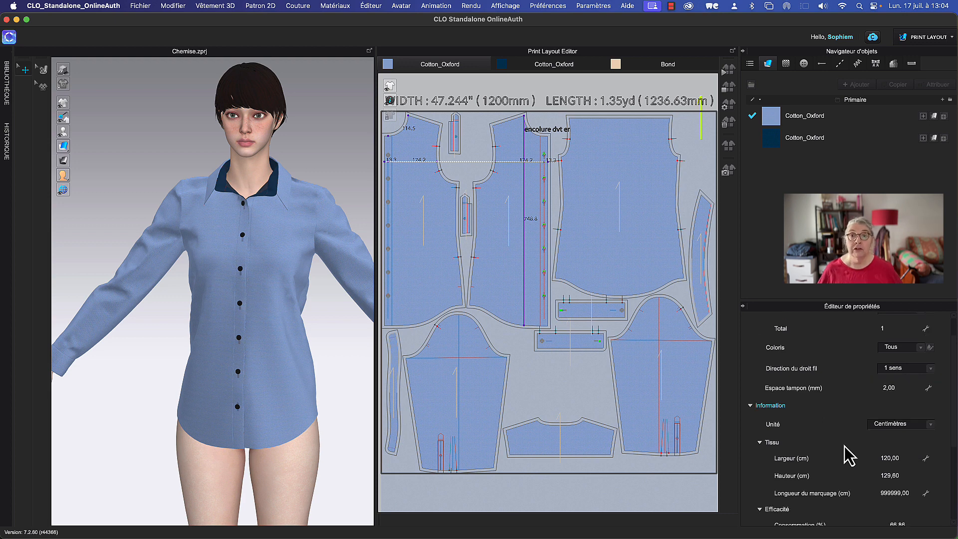
{"action": "scroll", "coordinate": [848, 455], "scroll_direction": "down", "scroll_amount": 2}
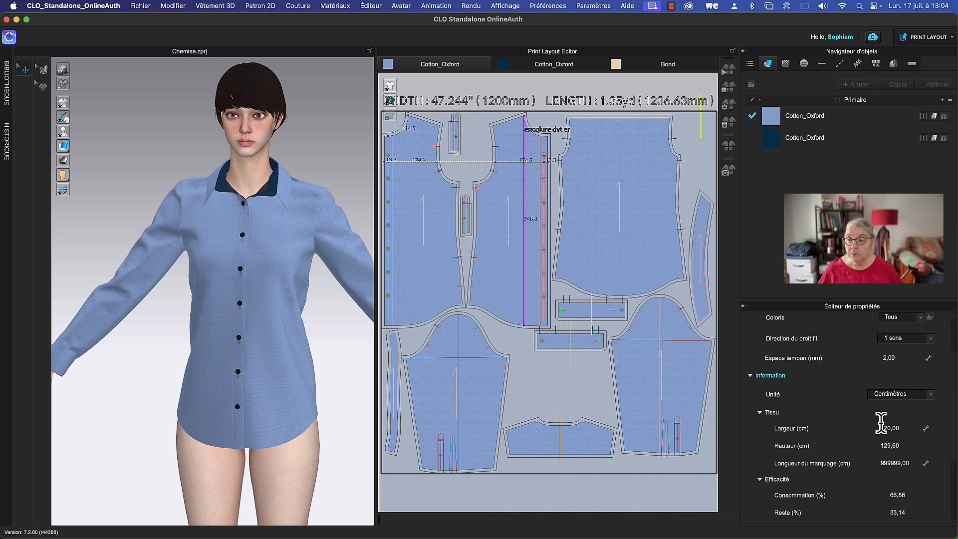
{"action": "left_click", "coordinate": [914, 427]}
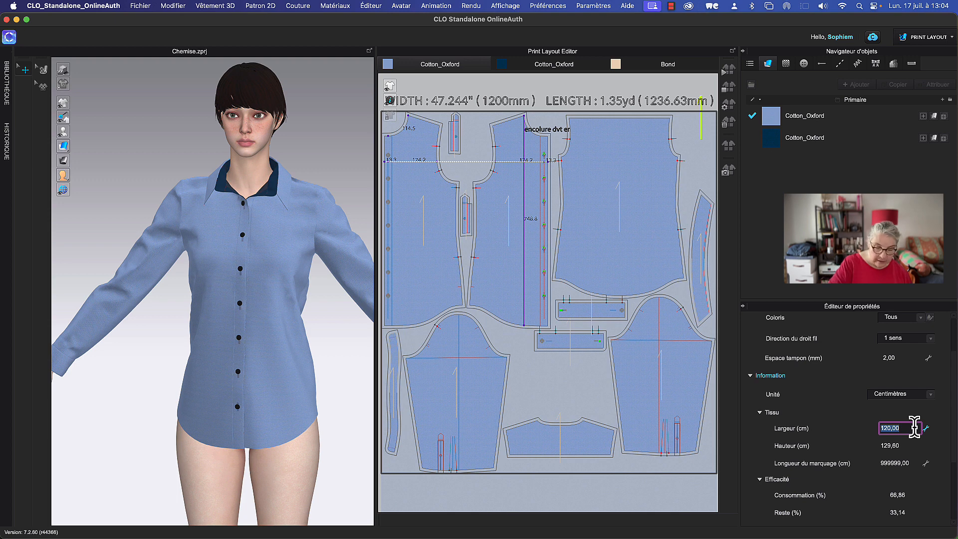
{"action": "type", "text": "110"}
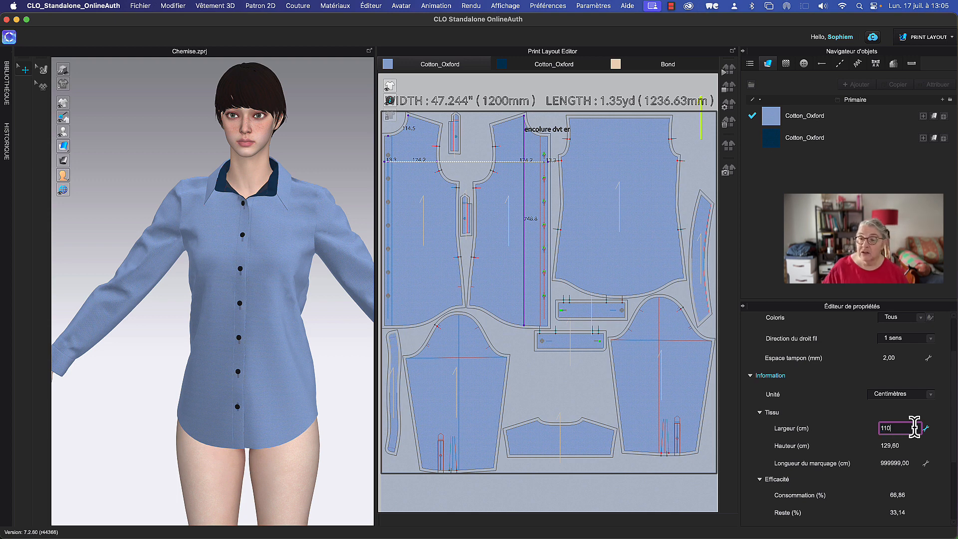
{"action": "key", "text": "Return"}
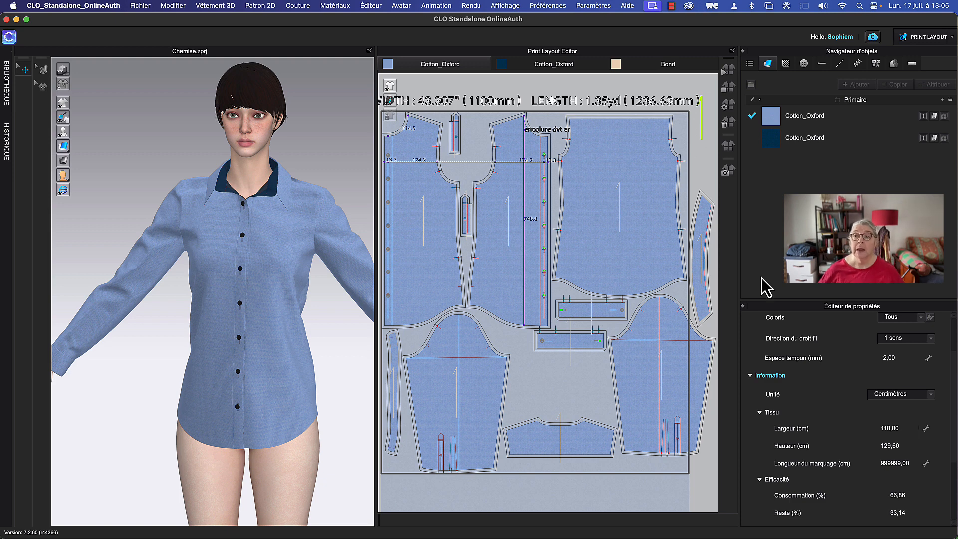
{"action": "left_click", "coordinate": [725, 71]}
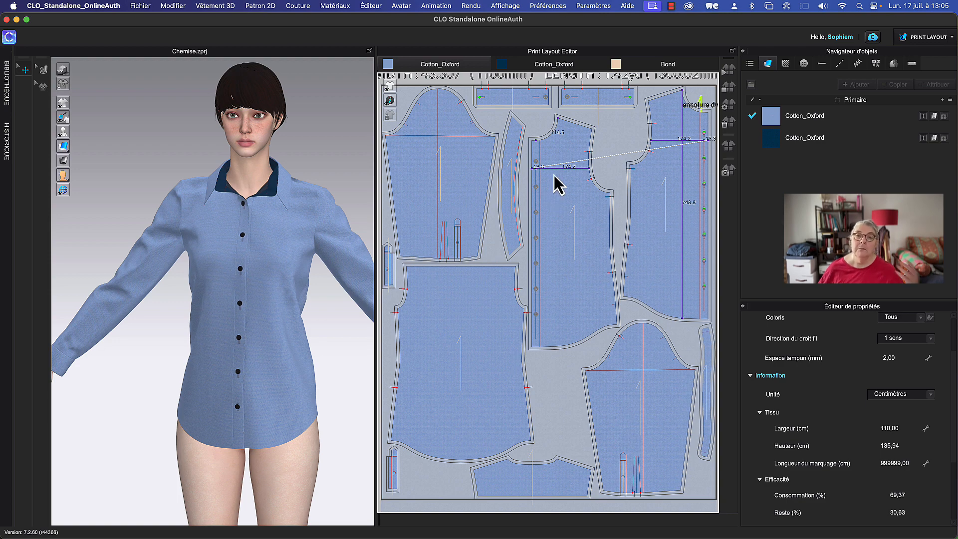
Examine the light blue Cotton_Oxford layout with its fabric height, efficiency, area and pattern piece figures
{"action": "scroll", "coordinate": [561, 182], "scroll_direction": "down", "scroll_amount": 3}
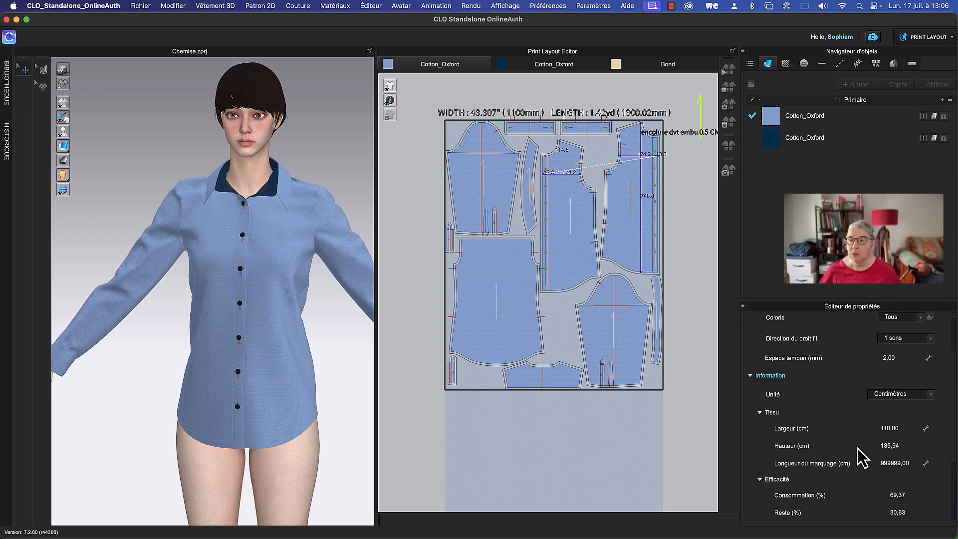
{"action": "scroll", "coordinate": [861, 457], "scroll_direction": "down", "scroll_amount": 3}
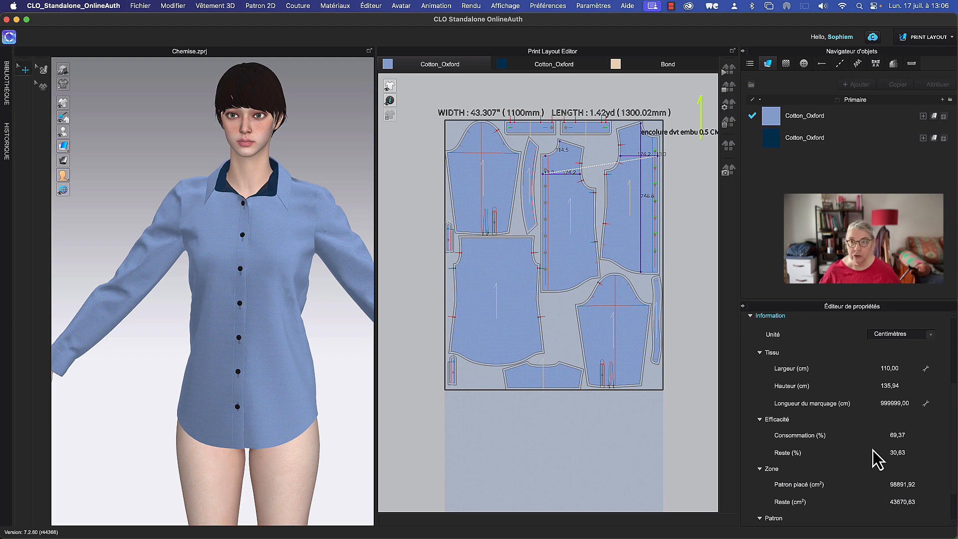
{"action": "scroll", "coordinate": [871, 448], "scroll_direction": "down", "scroll_amount": 3}
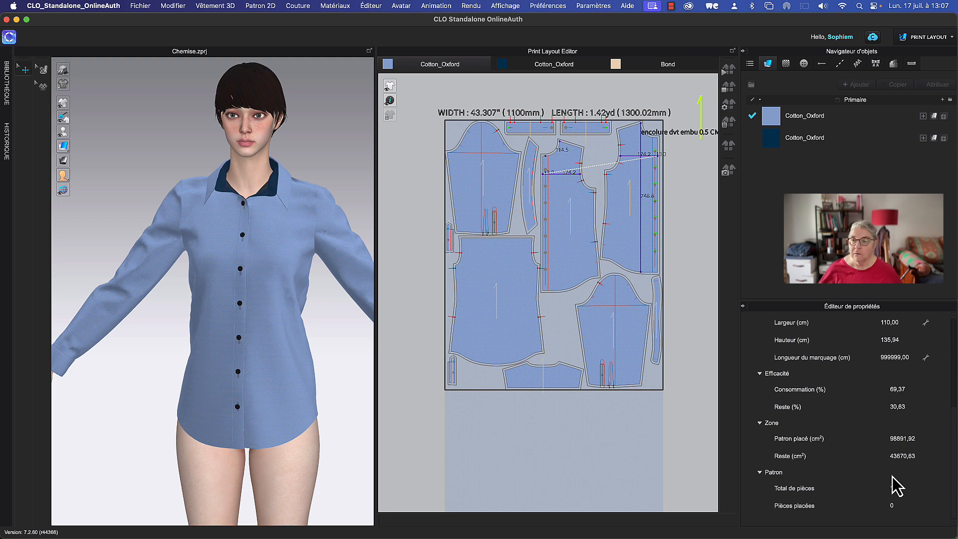
{"action": "scroll", "coordinate": [882, 468], "scroll_direction": "up", "scroll_amount": 8}
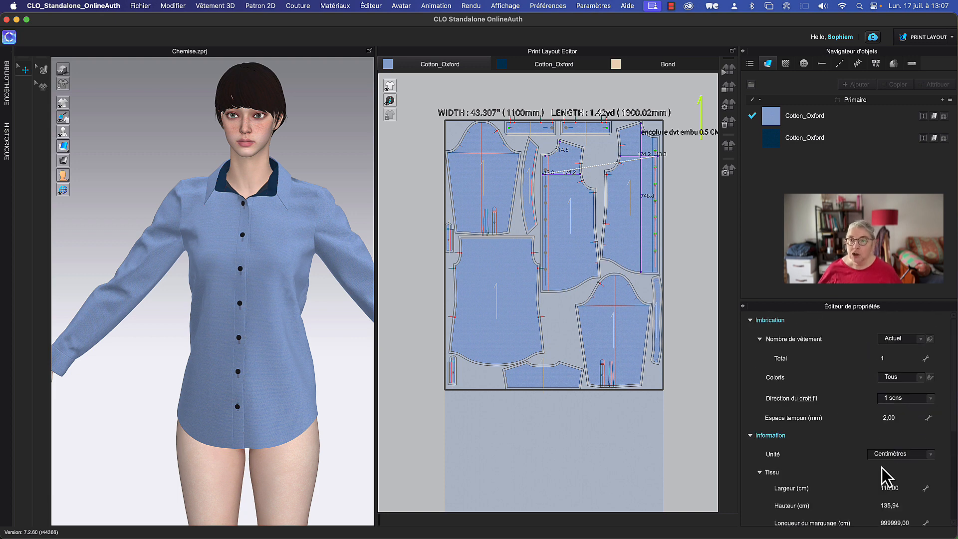
Open the dark blue Cotton_Oxford layout's nesting properties and set the fabric width to 120 cm
{"action": "left_click", "coordinate": [537, 65]}
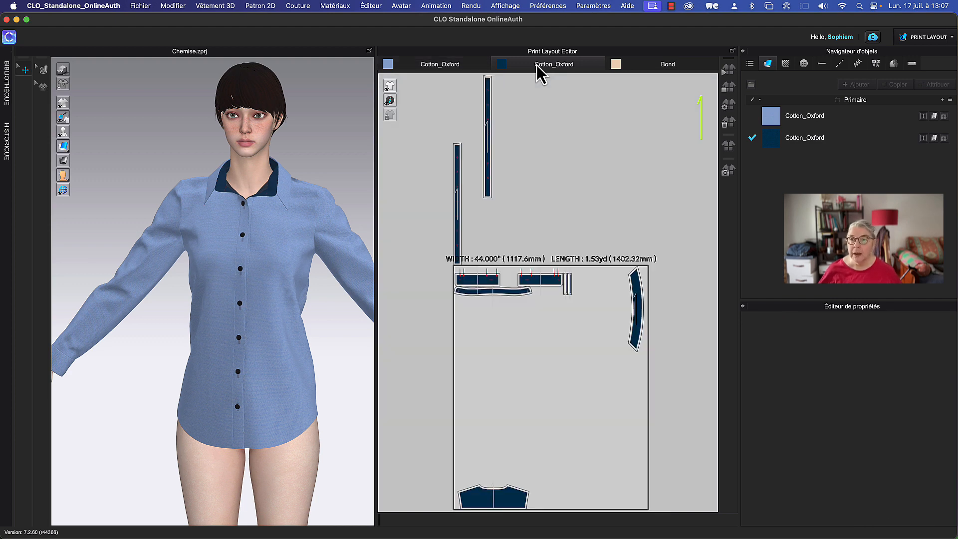
{"action": "left_click", "coordinate": [487, 155]}
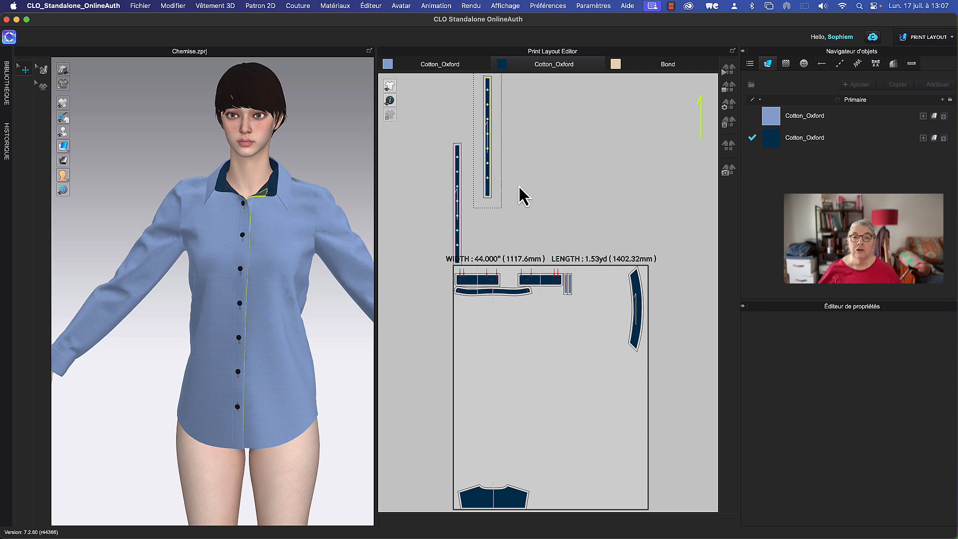
{"action": "left_click", "coordinate": [727, 106]}
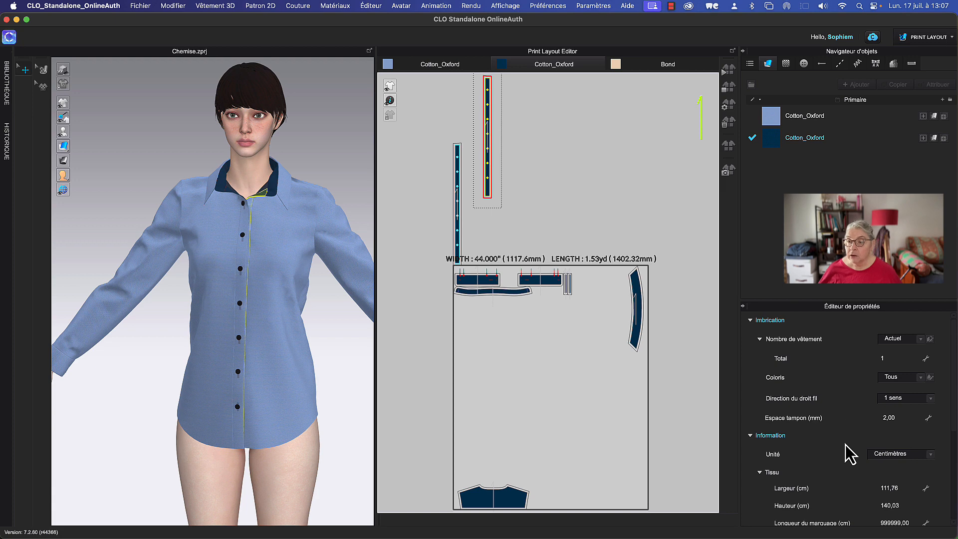
{"action": "scroll", "coordinate": [845, 445], "scroll_direction": "down", "scroll_amount": 3}
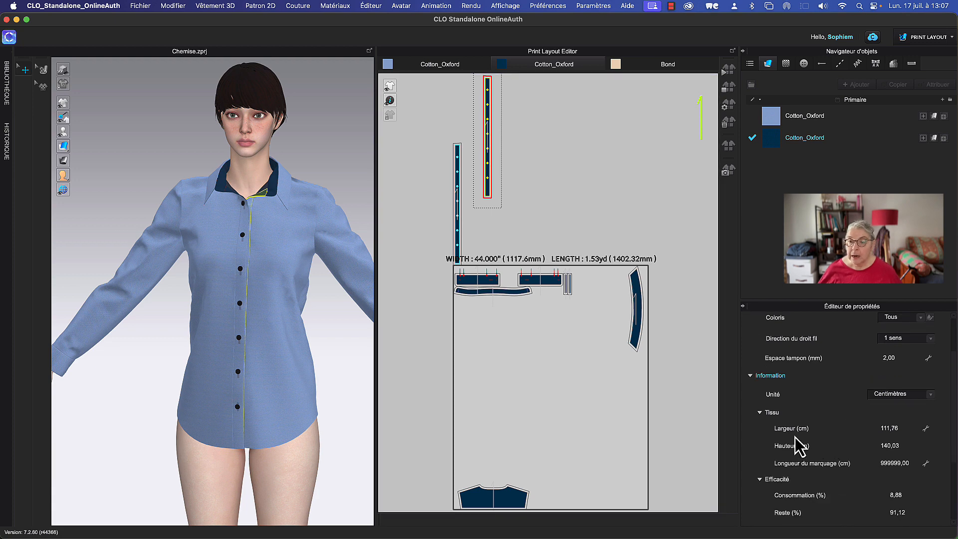
{"action": "left_click", "coordinate": [912, 427]}
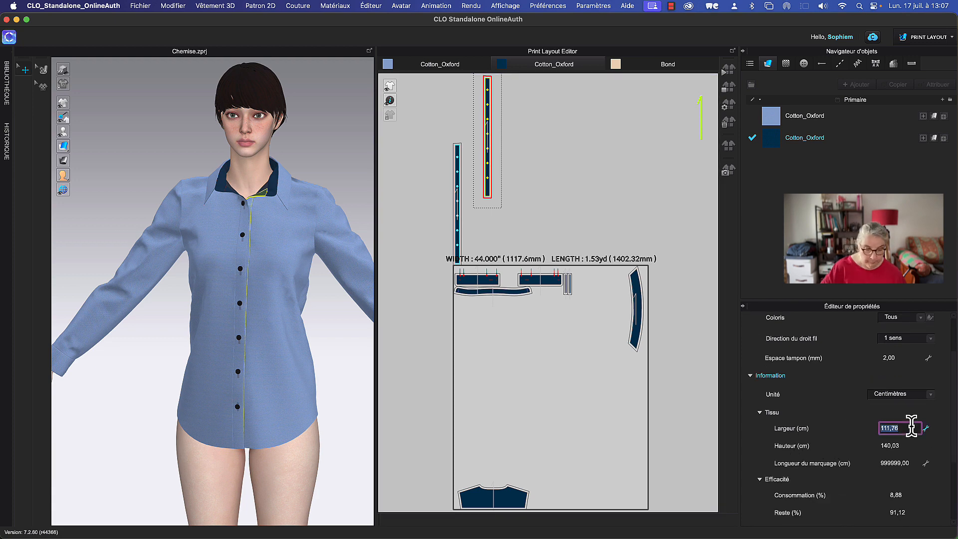
{"action": "type", "text": "12"}
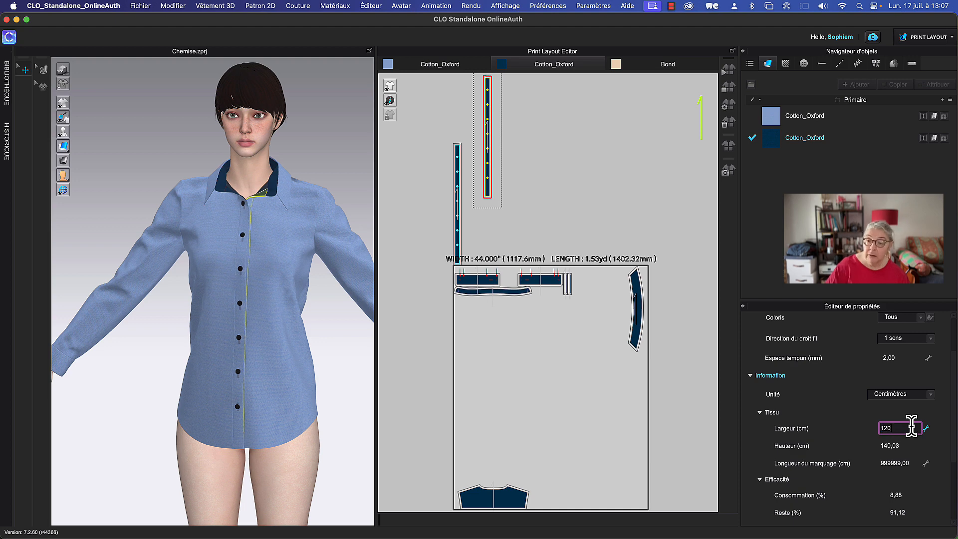
{"action": "type", "text": "0"}
{"action": "key", "text": "Return"}
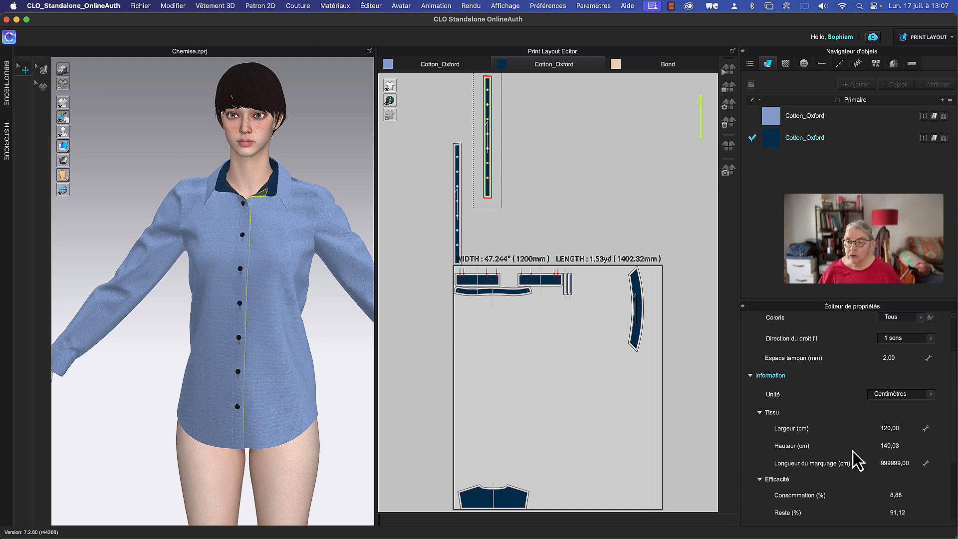
Run automatic nesting of the pattern pieces on the dark blue Cotton_Oxford fabric
{"action": "scroll", "coordinate": [856, 460], "scroll_direction": "down", "scroll_amount": 3}
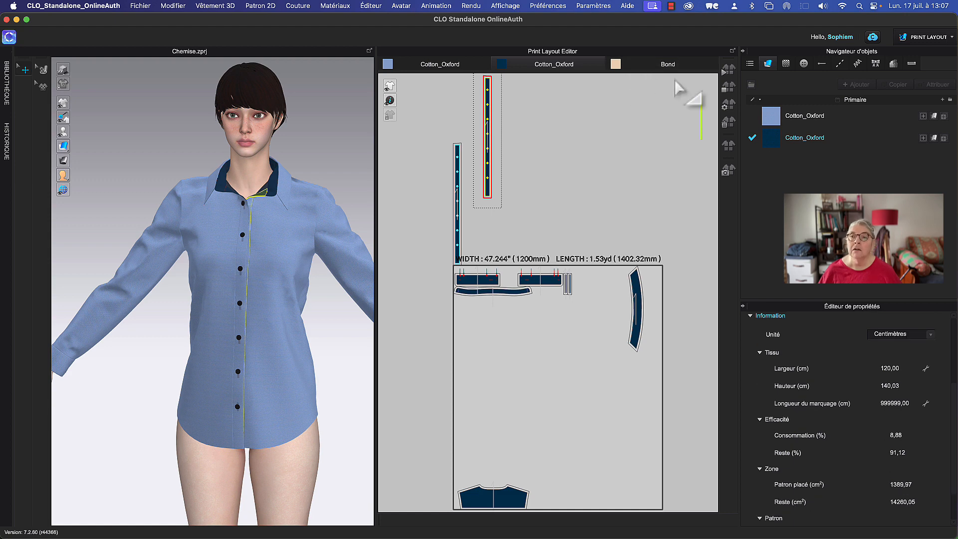
{"action": "left_click", "coordinate": [724, 73]}
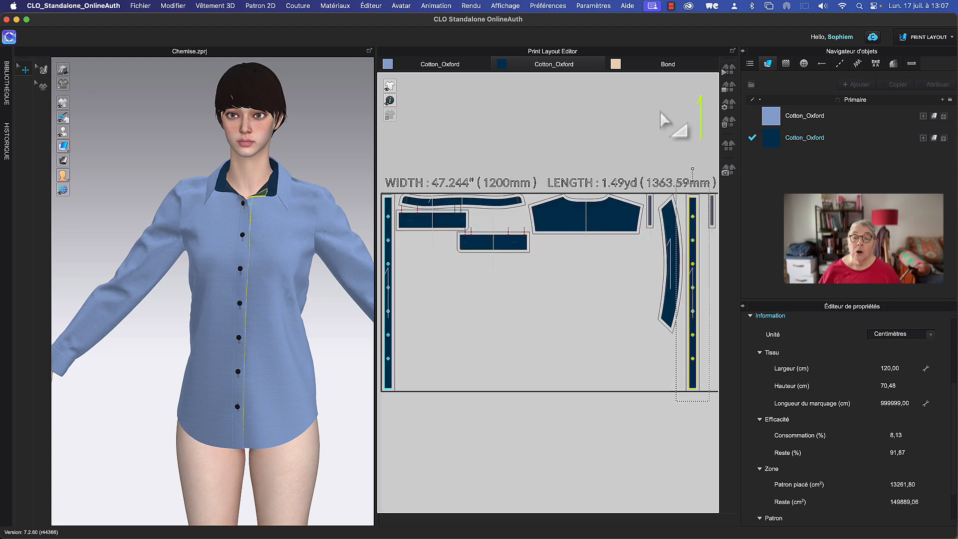
{"action": "left_click", "coordinate": [661, 112]}
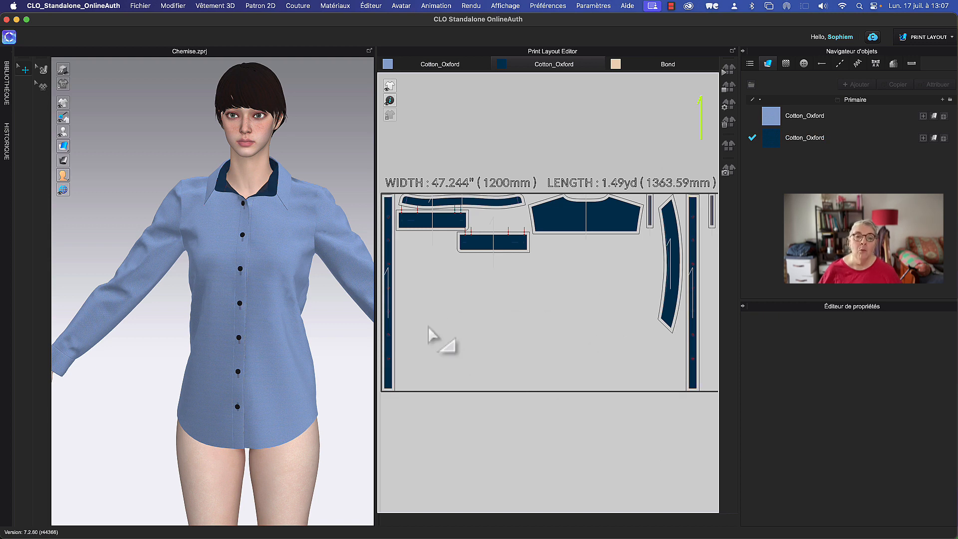
{"action": "left_click", "coordinate": [389, 310]}
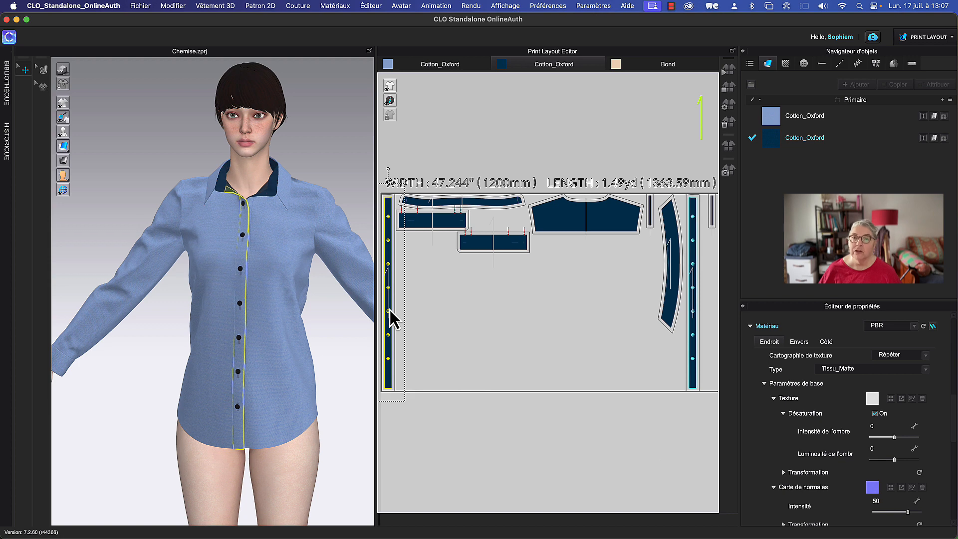
{"action": "left_click", "coordinate": [691, 347], "text": "shift"}
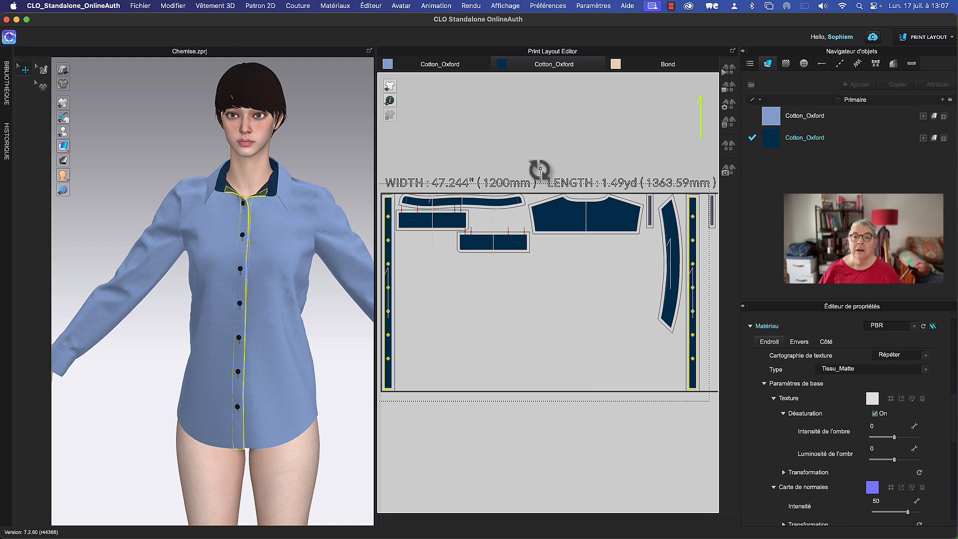
{"action": "left_click_drag", "start_coordinate": [540, 169], "coordinate": [519, 169]}
{"action": "left_click", "coordinate": [518, 310]}
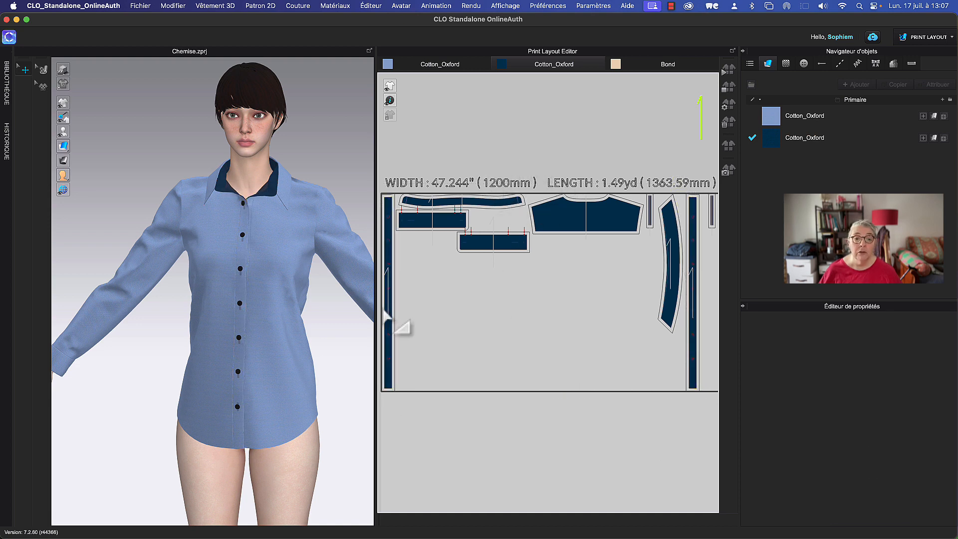
Rotate the long button placket at the fabric's left edge to horizontal and place it just below the cuffs
{"action": "left_click", "coordinate": [388, 311]}
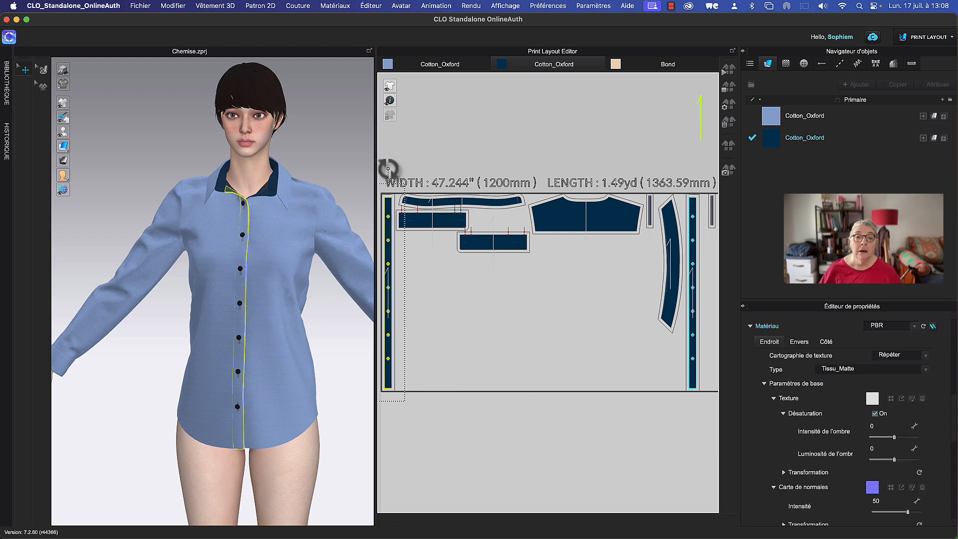
{"action": "left_click_drag", "start_coordinate": [389, 169], "coordinate": [524, 310]}
{"action": "left_click_drag", "start_coordinate": [405, 295], "coordinate": [502, 263]}
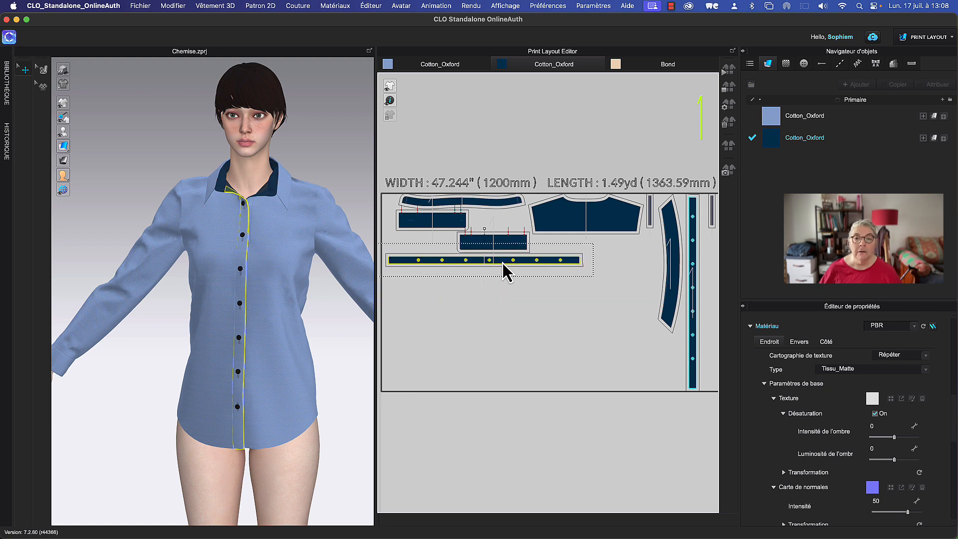
Rotate the remaining vertical button placket 90° counterclockwise and place it directly below the horizontal placket
{"action": "left_click", "coordinate": [694, 301]}
{"action": "right_click", "coordinate": [693, 300]}
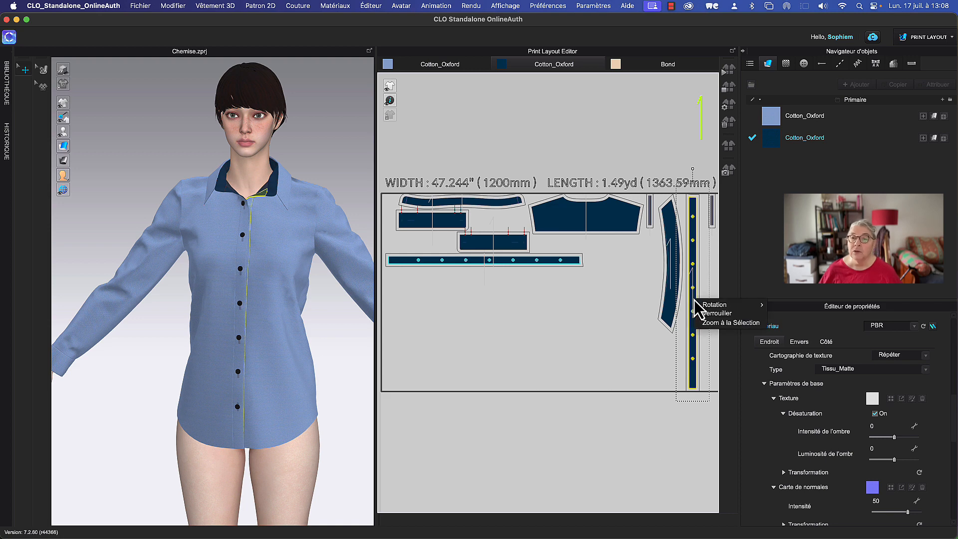
{"action": "mouse_move", "coordinate": [706, 308]}
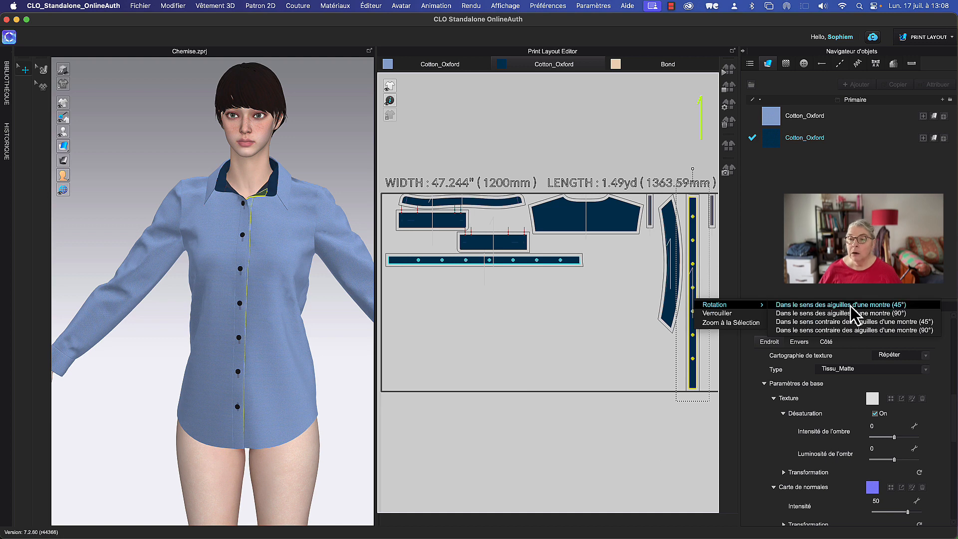
{"action": "left_click", "coordinate": [857, 323]}
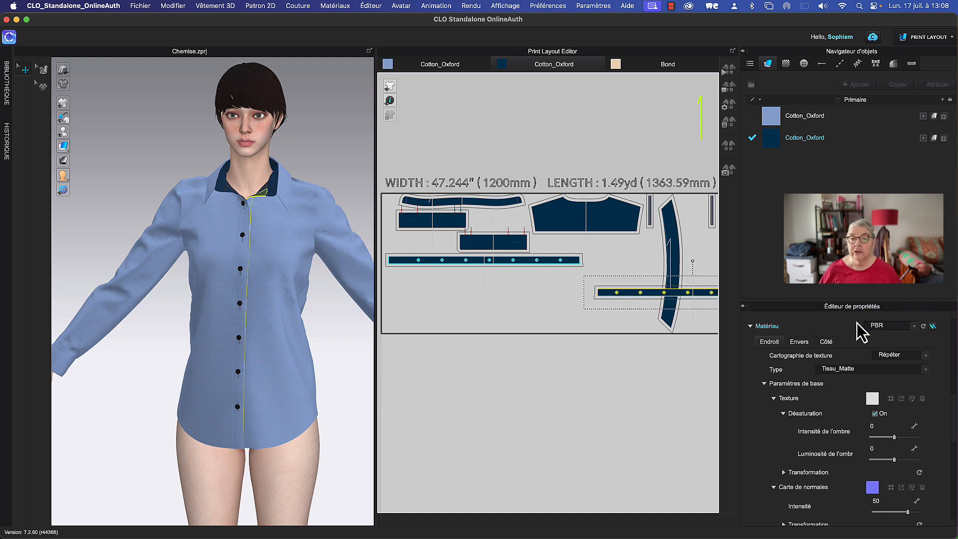
{"action": "mouse_move", "coordinate": [396, 273]}
{"action": "left_mouse_down"}
{"action": "mouse_move", "coordinate": [415, 273]}
{"action": "mouse_move", "coordinate": [399, 272]}
{"action": "left_mouse_up"}
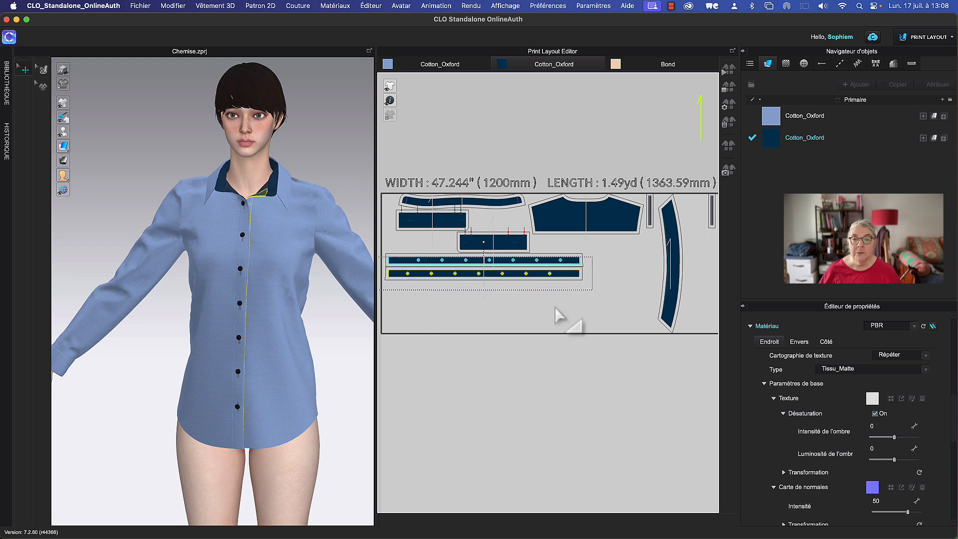
Rotate the vertical collar piece 90° clockwise and place it below the yoke, beside the two button plackets
{"action": "left_click", "coordinate": [671, 314]}
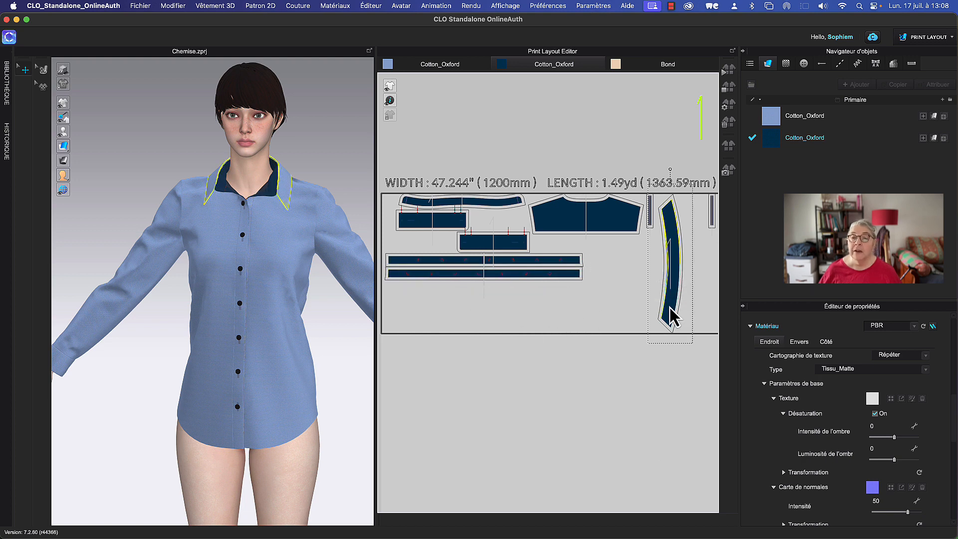
{"action": "right_click", "coordinate": [670, 308]}
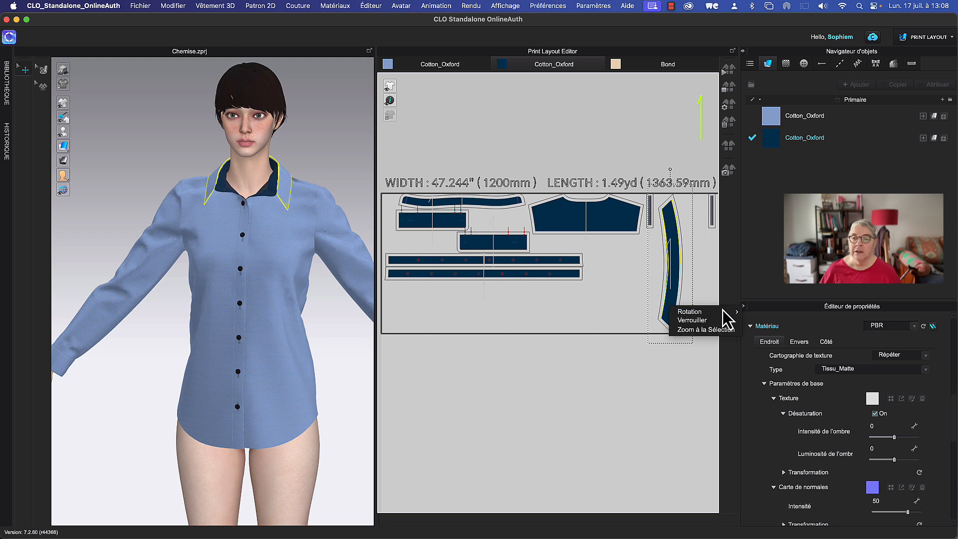
{"action": "mouse_move", "coordinate": [722, 311]}
{"action": "left_click", "coordinate": [865, 320]}
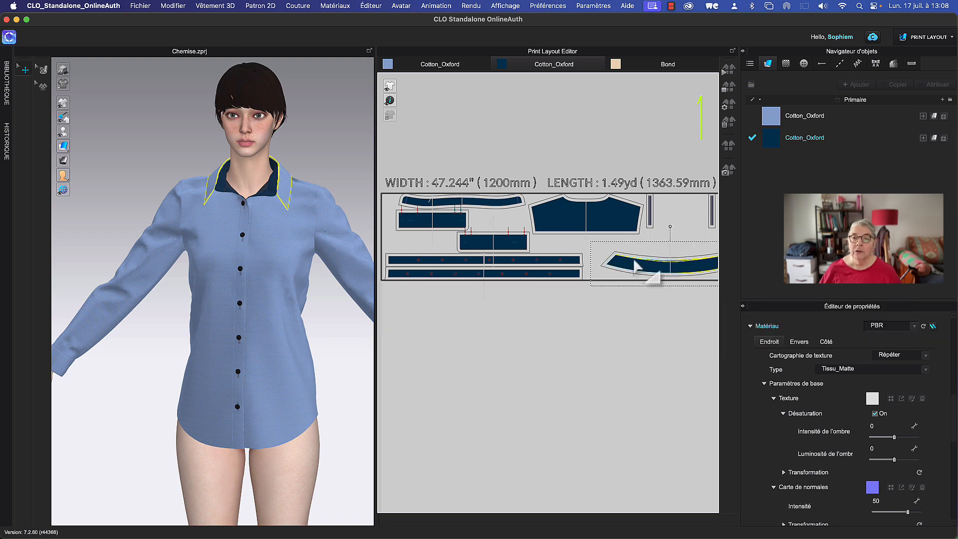
{"action": "left_click_drag", "start_coordinate": [635, 261], "coordinate": [615, 247]}
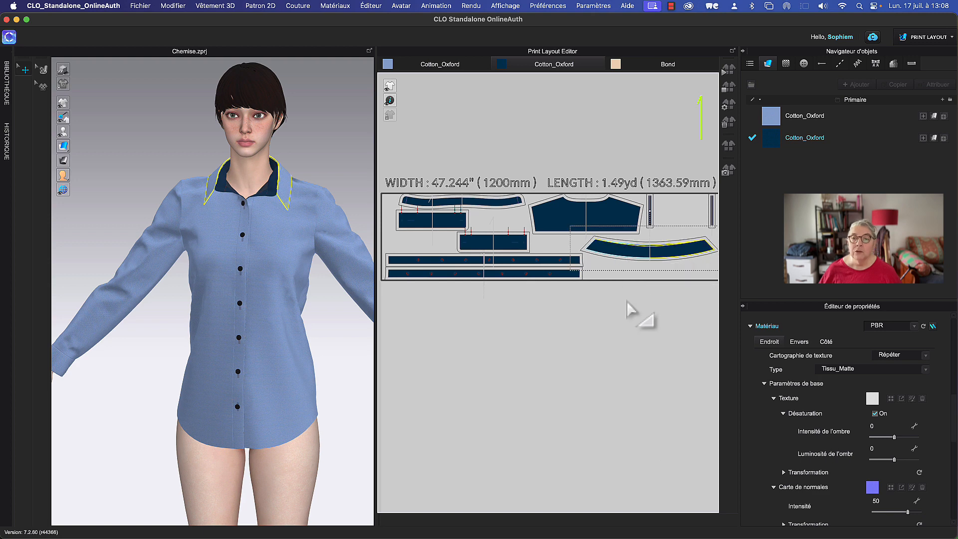
{"action": "middle_click_drag", "start_coordinate": [627, 301], "coordinate": [600, 309]}
{"action": "scroll", "coordinate": [512, 341], "scroll_direction": "down", "scroll_amount": 2}
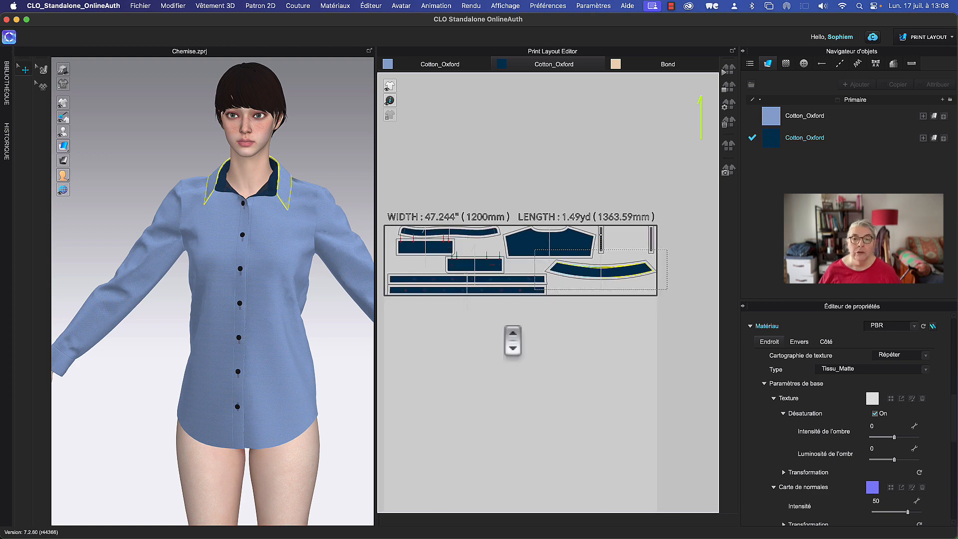
{"action": "scroll", "coordinate": [513, 341], "scroll_direction": "down", "scroll_amount": 1}
{"action": "left_click", "coordinate": [585, 331]}
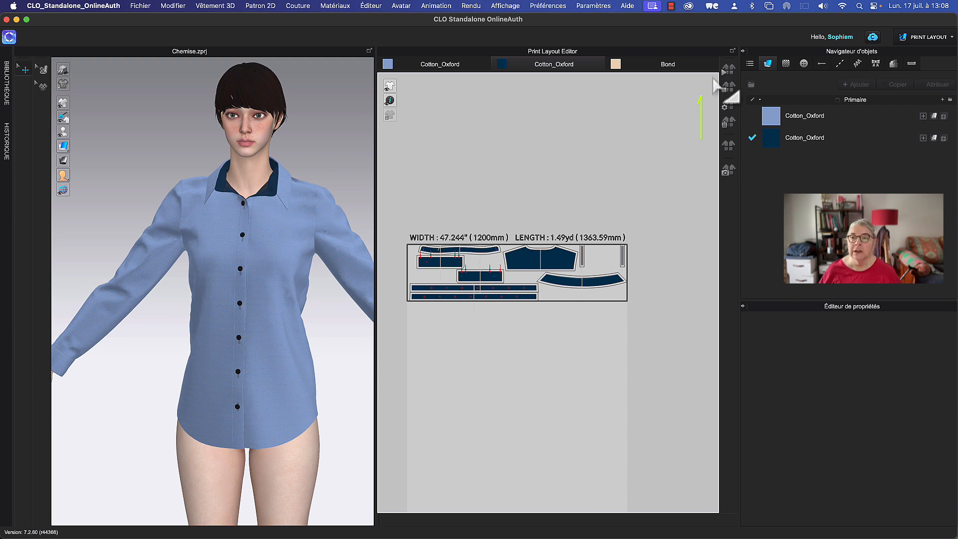
Run automatic nesting again on the dark blue Cotton_Oxford fabric, and open the layout of the Bond fabric
{"action": "left_click", "coordinate": [725, 72]}
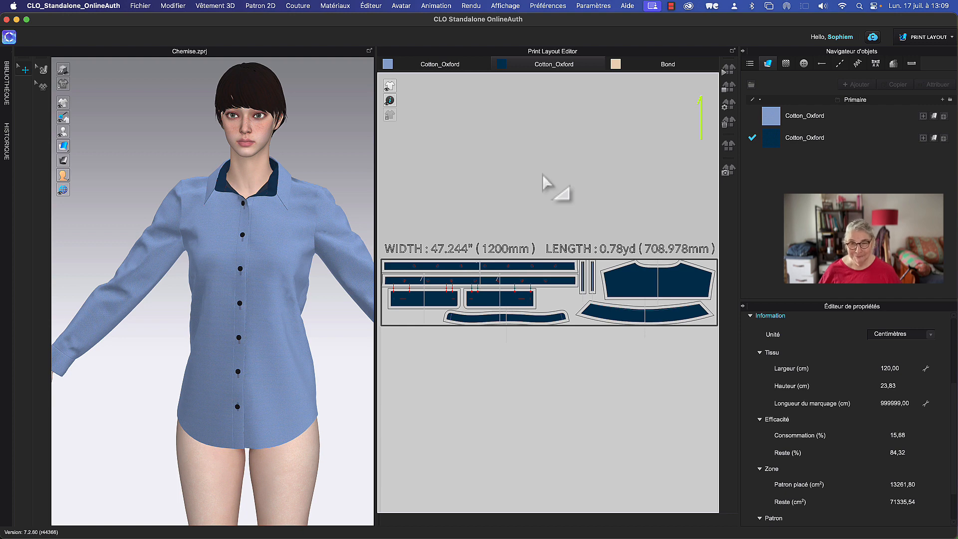
{"action": "left_click", "coordinate": [649, 65]}
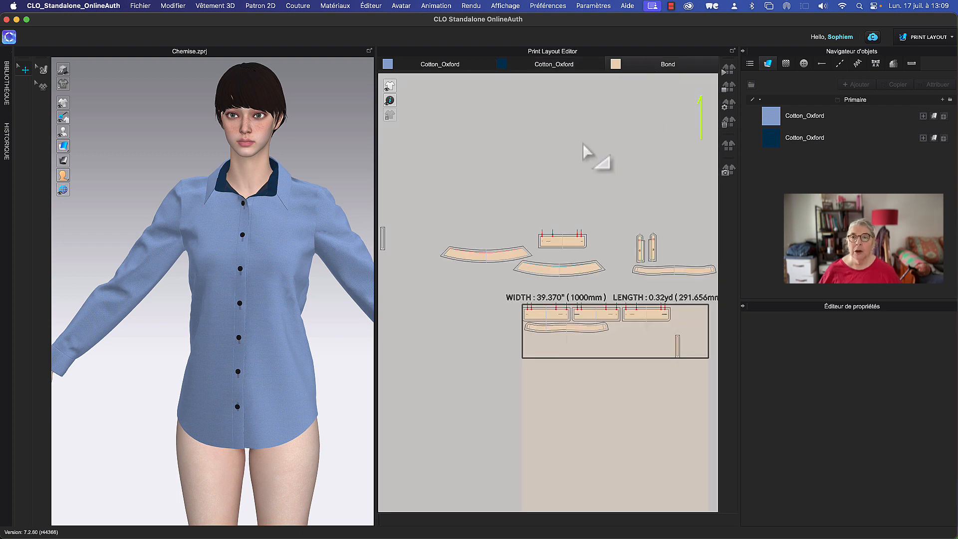
{"action": "scroll", "coordinate": [535, 150], "scroll_direction": "down", "scroll_amount": 3}
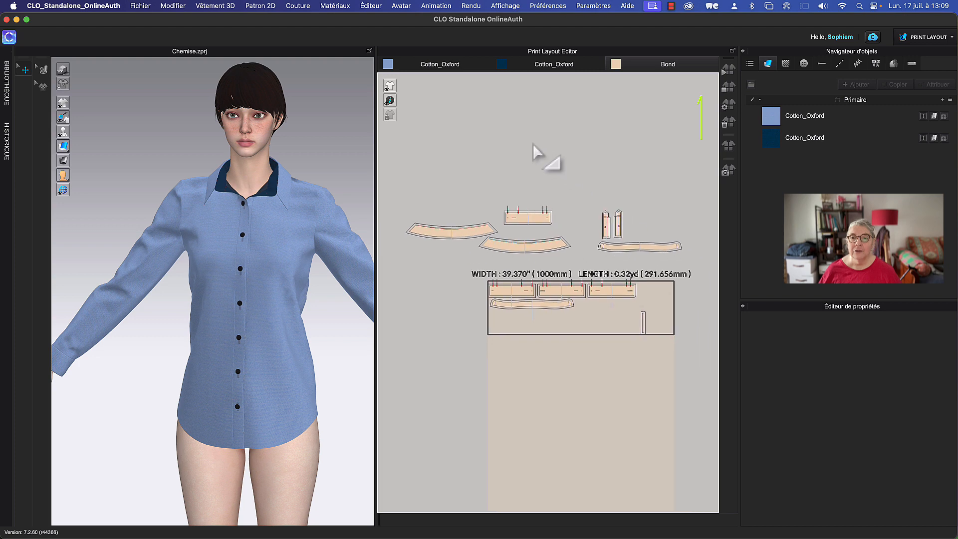
Place the two curved collar pieces side by side in the lower part of the Bond fabric, below the cuffs and collar stand
{"action": "left_click", "coordinate": [480, 229]}
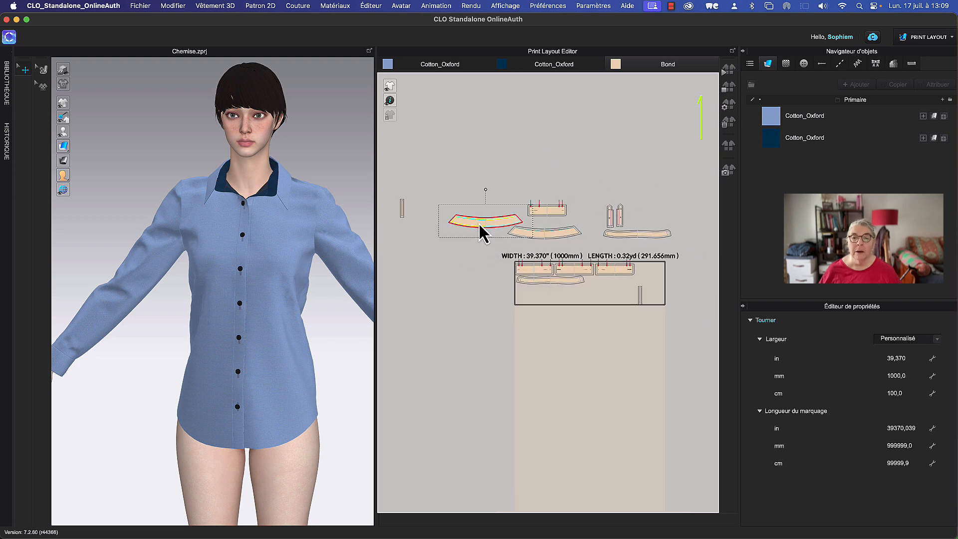
{"action": "mouse_move", "coordinate": [480, 227]}
{"action": "left_mouse_down"}
{"action": "mouse_move", "coordinate": [546, 331]}
{"action": "mouse_move", "coordinate": [546, 295]}
{"action": "left_mouse_up"}
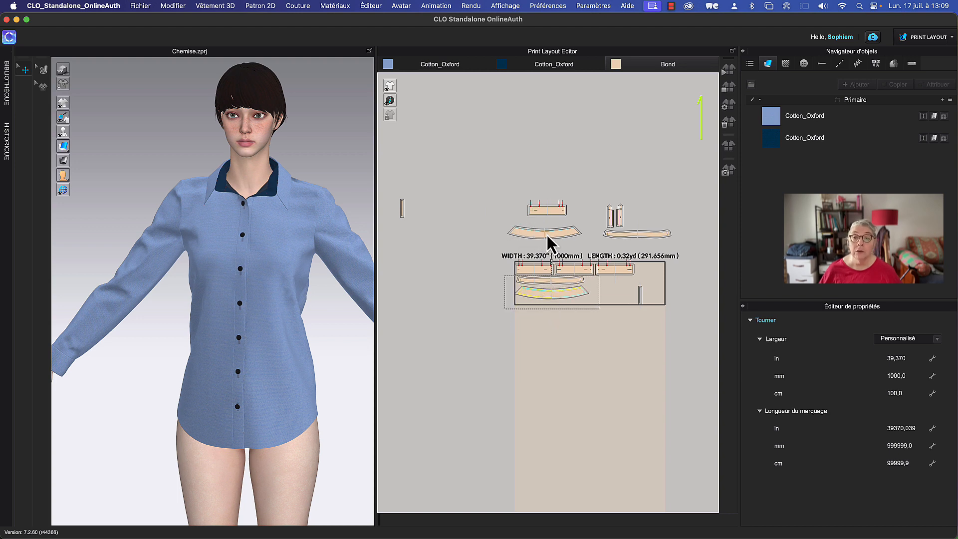
{"action": "mouse_move", "coordinate": [547, 235]}
{"action": "left_mouse_down"}
{"action": "mouse_move", "coordinate": [627, 295]}
{"action": "mouse_move", "coordinate": [624, 281]}
{"action": "mouse_move", "coordinate": [662, 281]}
{"action": "mouse_move", "coordinate": [645, 283]}
{"action": "mouse_move", "coordinate": [649, 291]}
{"action": "left_mouse_up"}
Place one narrow strip in the fabric's upper-right corner and the other beside the rightmost cuff
{"action": "left_click", "coordinate": [640, 302]}
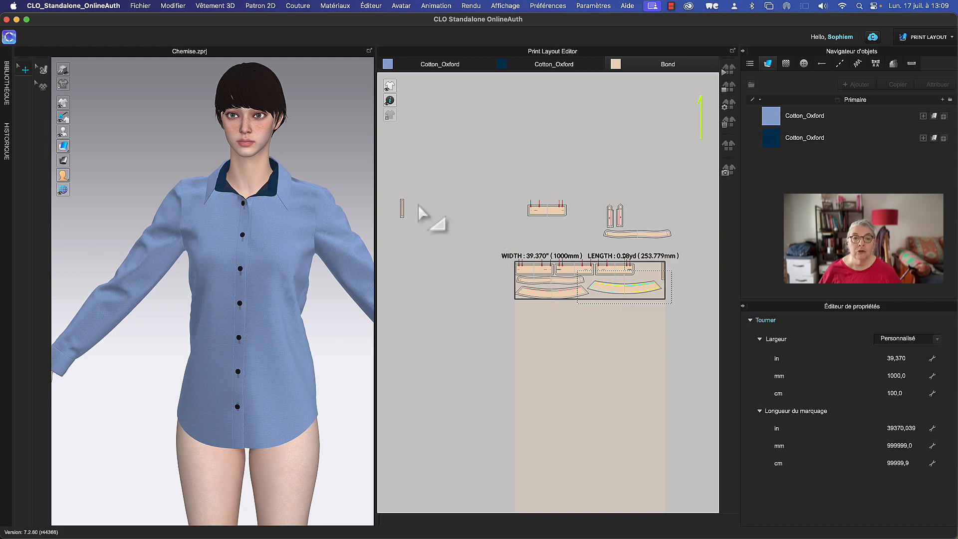
{"action": "left_click", "coordinate": [402, 211]}
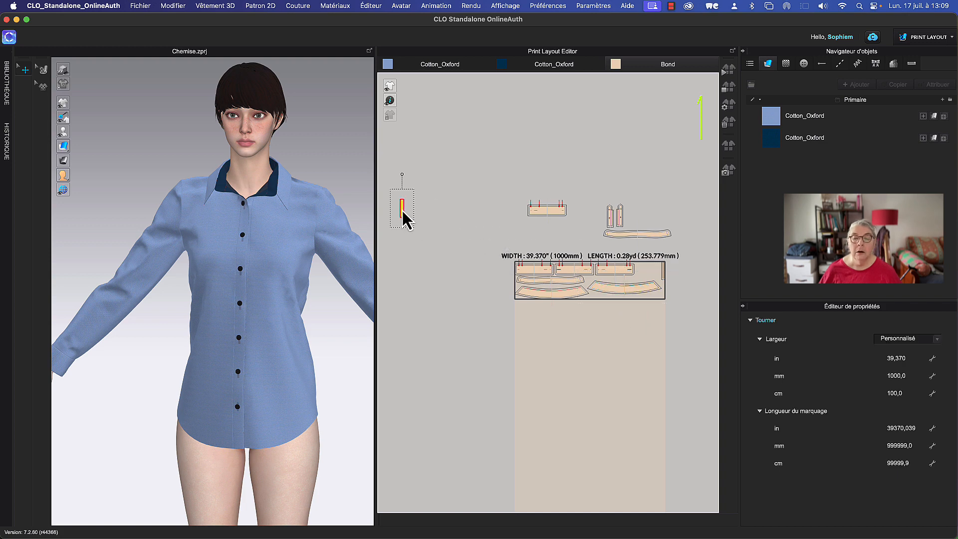
{"action": "left_click_drag", "start_coordinate": [649, 273], "coordinate": [642, 273]}
{"action": "scroll", "coordinate": [643, 272], "scroll_direction": "up", "scroll_amount": 5}
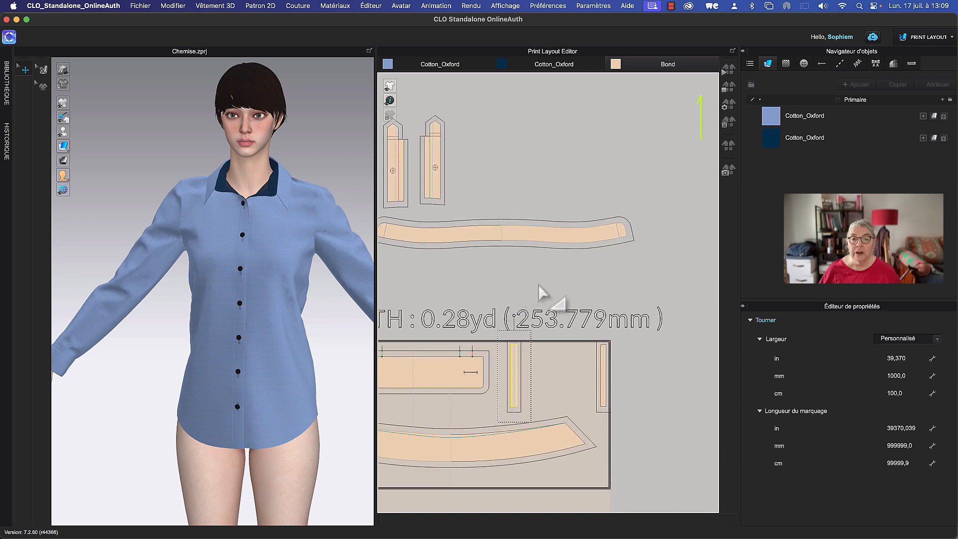
Place the collar stand that is outside the fabric directly below the right-hand collar piece
{"action": "scroll", "coordinate": [539, 285], "scroll_direction": "down", "scroll_amount": 4}
{"action": "left_click", "coordinate": [528, 263]}
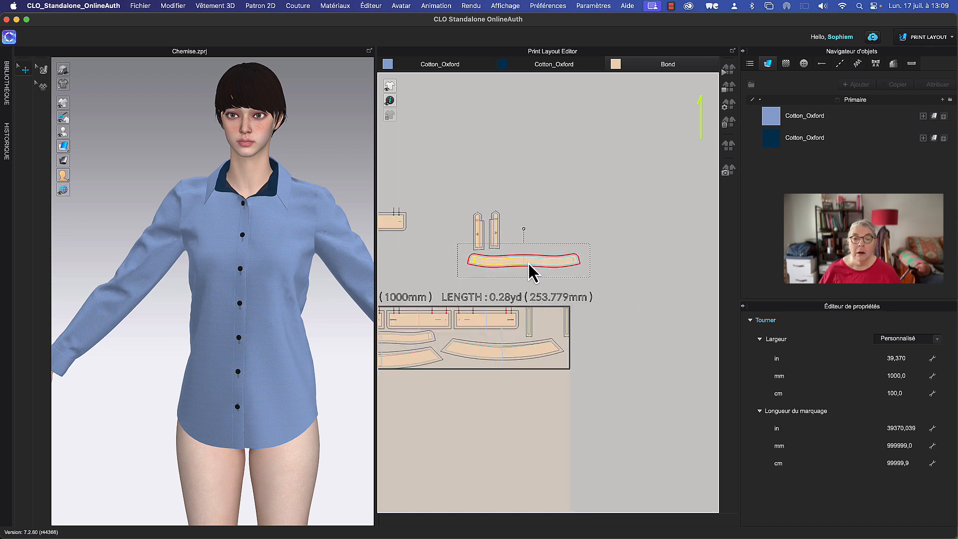
{"action": "mouse_move", "coordinate": [528, 263]}
{"action": "left_mouse_down"}
{"action": "mouse_move", "coordinate": [498, 379]}
{"action": "mouse_move", "coordinate": [508, 379]}
{"action": "left_mouse_up"}
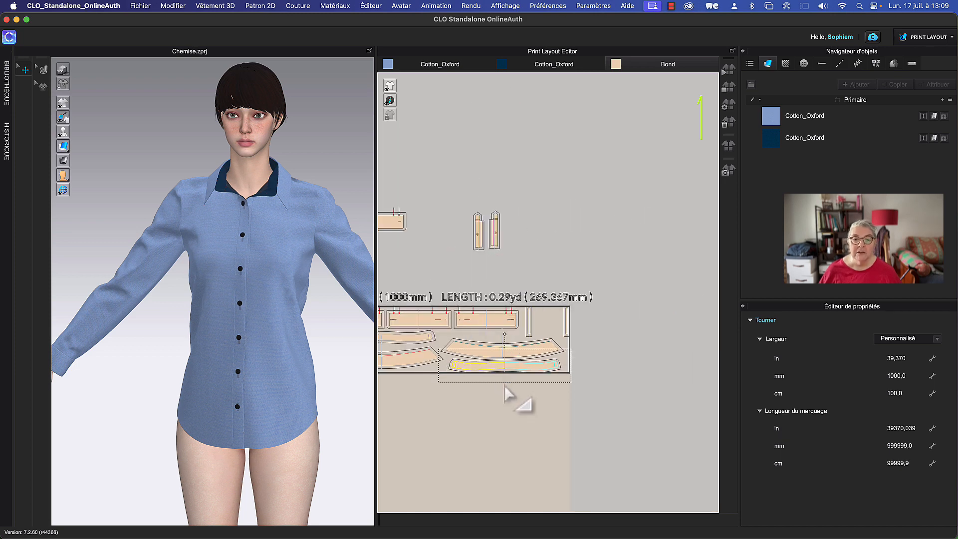
Nudge the right-hand collar piece and the collar stand below it upward to tighten their spacing
{"action": "scroll", "coordinate": [582, 335], "scroll_direction": "up", "scroll_amount": 5}
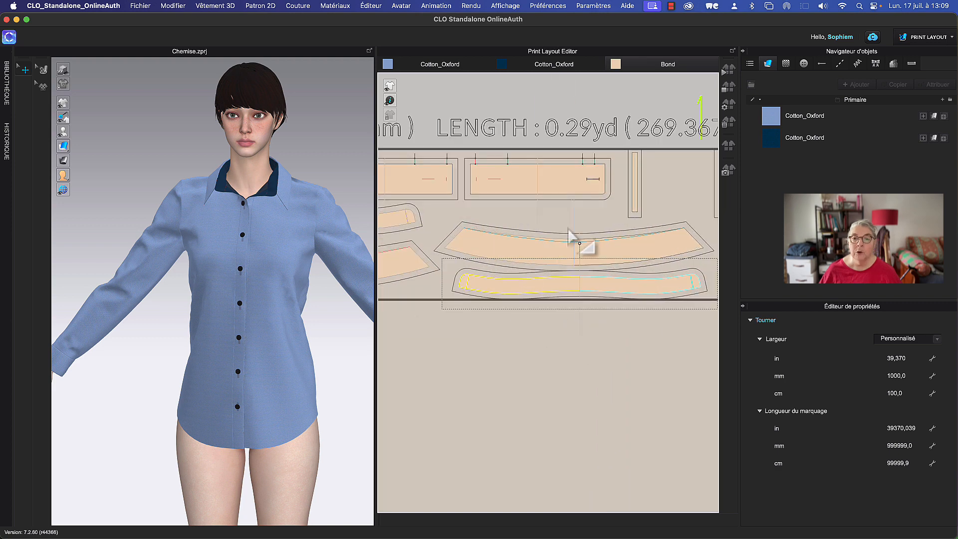
{"action": "left_click", "coordinate": [568, 239]}
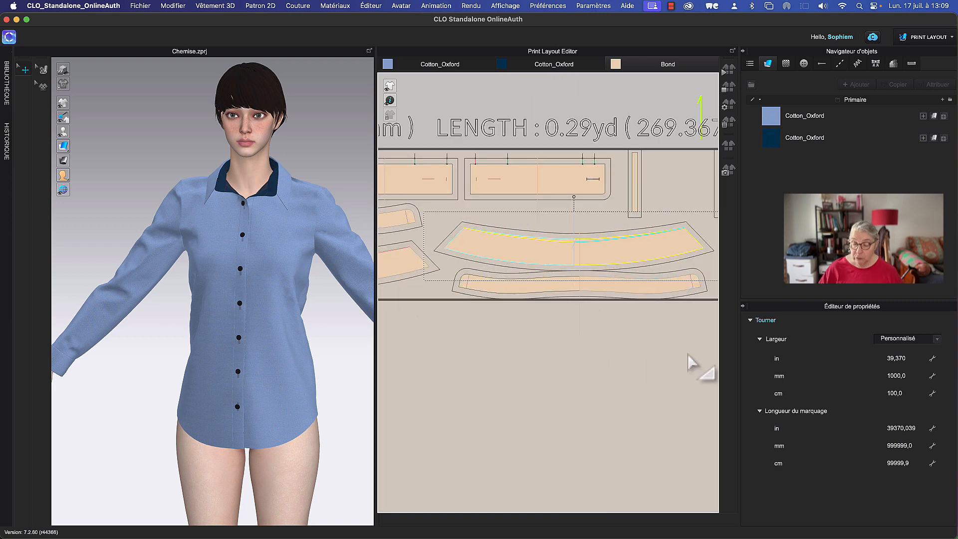
{"action": "key", "text": "Up"}
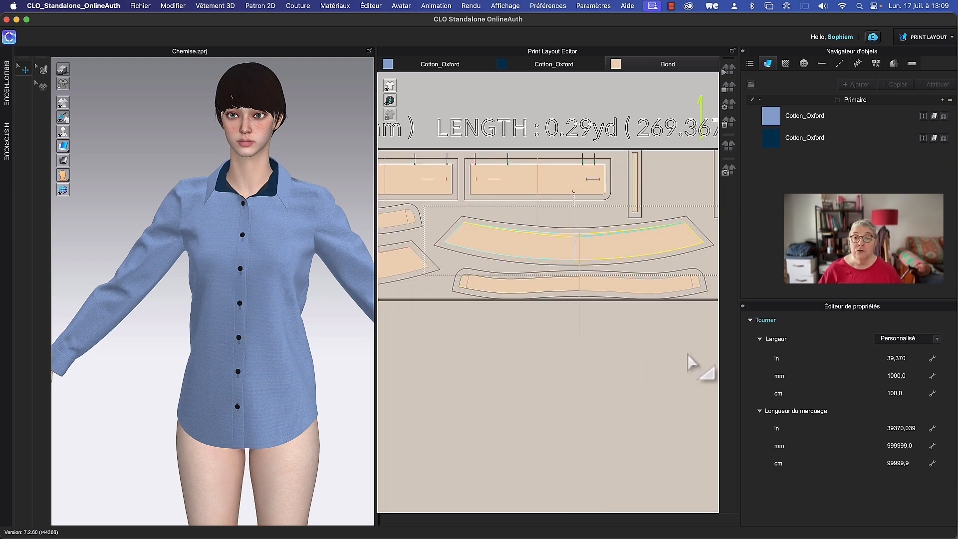
{"action": "left_click", "coordinate": [630, 286]}
{"action": "key", "text": "Up"}
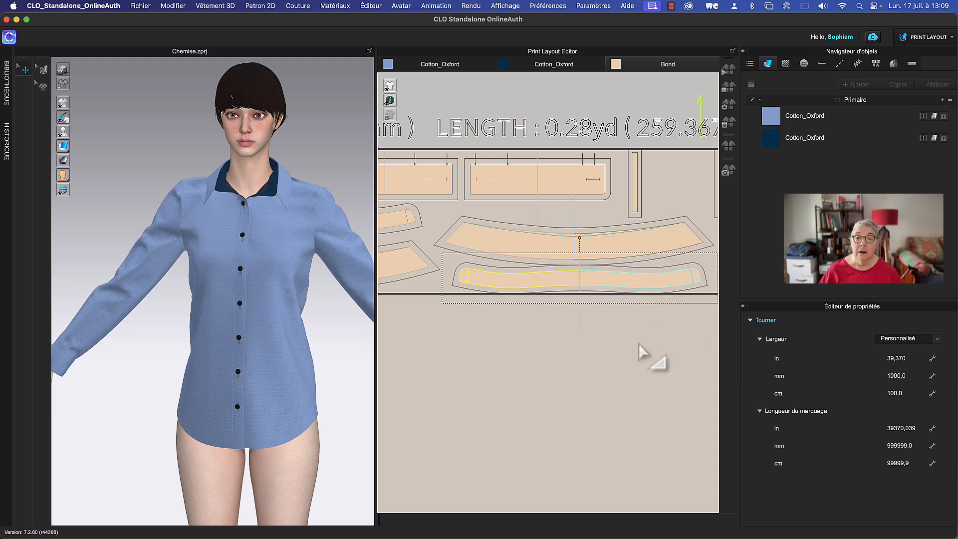
{"action": "key", "text": "Down"}
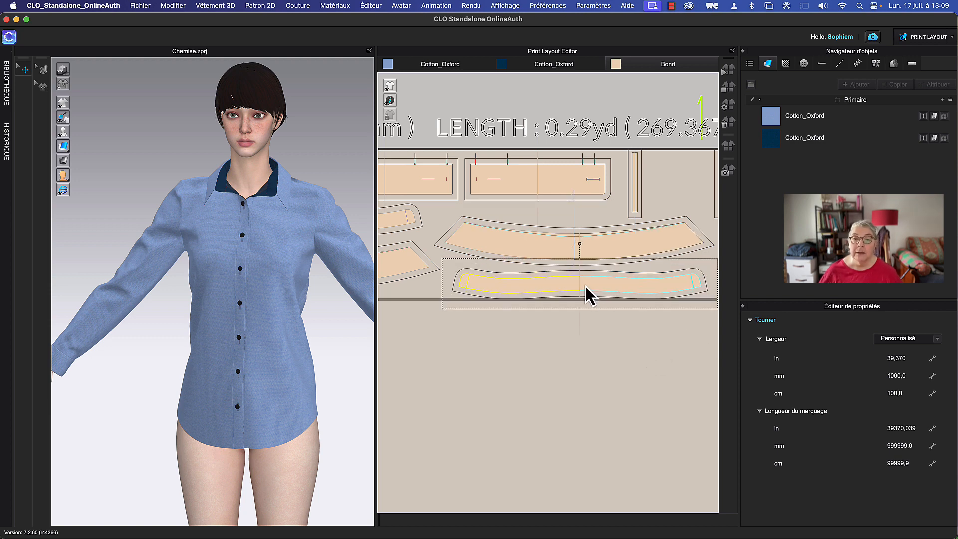
{"action": "left_click_drag", "start_coordinate": [585, 282], "coordinate": [584, 279]}
{"action": "left_click", "coordinate": [569, 327]}
Shift the left-hand collar piece slightly up, closer to the collar stand above it
{"action": "middle_click_drag", "start_coordinate": [569, 326], "coordinate": [721, 331]}
{"action": "middle_click_drag", "start_coordinate": [589, 359], "coordinate": [729, 367]}
{"action": "left_click_drag", "start_coordinate": [581, 283], "coordinate": [588, 276]}
Place the right one of the two pointed sleeve plackets next to the narrow strip beside the rightmost cuff
{"action": "scroll", "coordinate": [570, 231], "scroll_direction": "down", "scroll_amount": 6}
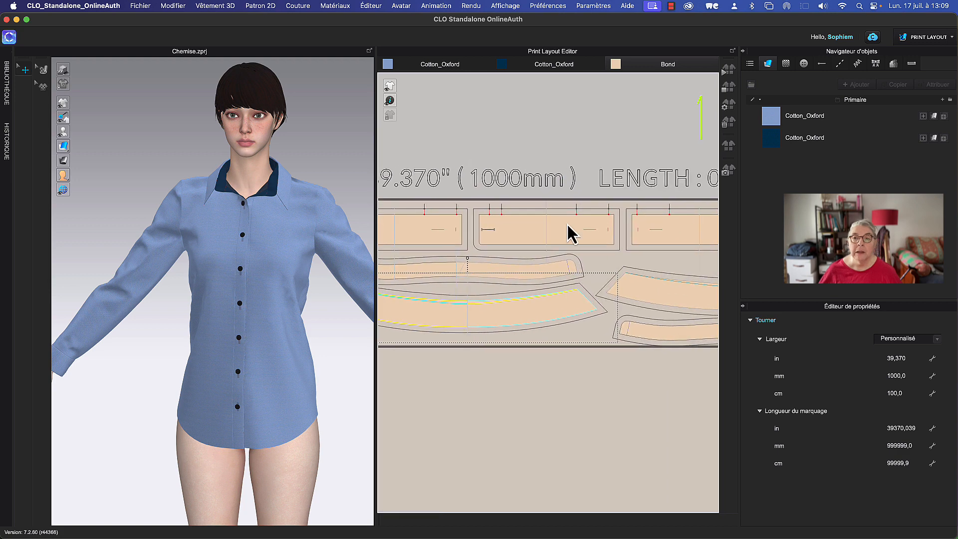
{"action": "middle_click_drag", "start_coordinate": [599, 155], "coordinate": [553, 235]}
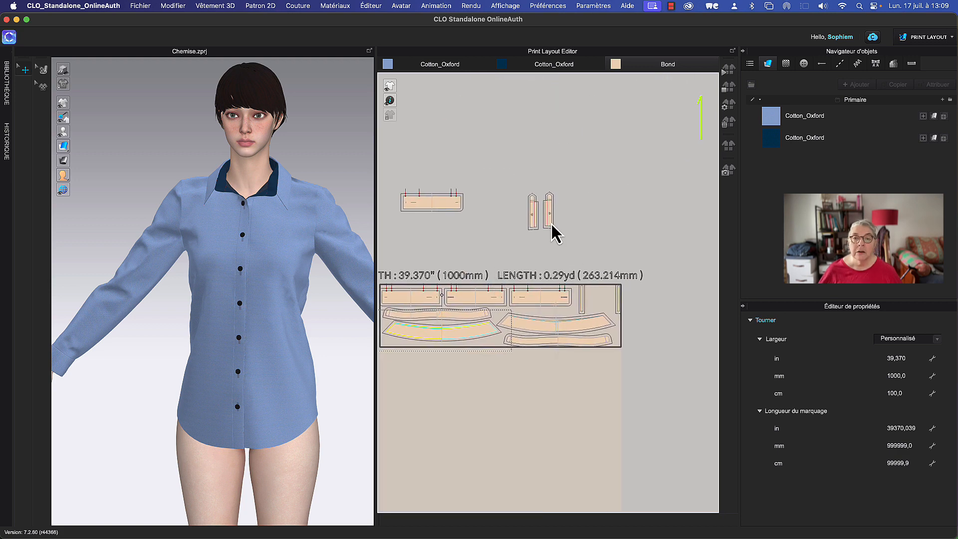
{"action": "left_click_drag", "start_coordinate": [552, 224], "coordinate": [594, 310]}
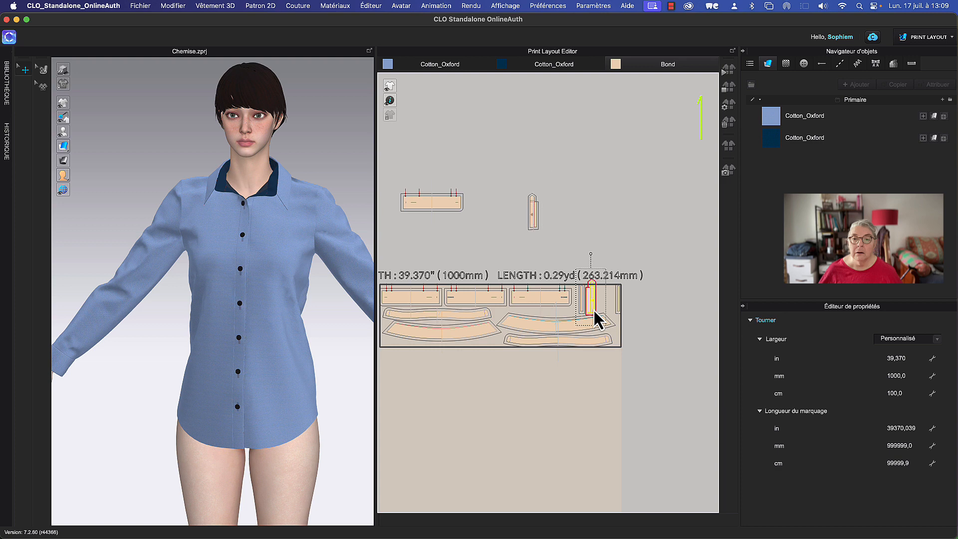
Move the remaining cuff onto the Bond fabric over the right-hand collar piece and try to run automatic nesting
{"action": "mouse_move", "coordinate": [434, 208]}
{"action": "left_mouse_down"}
{"action": "mouse_move", "coordinate": [543, 319]}
{"action": "mouse_move", "coordinate": [553, 318]}
{"action": "left_mouse_up"}
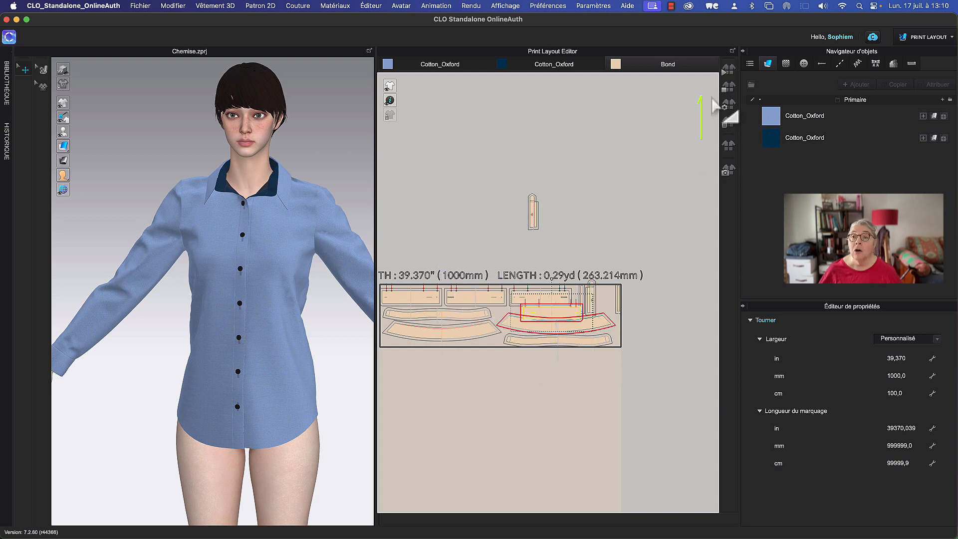
{"action": "left_click", "coordinate": [726, 73]}
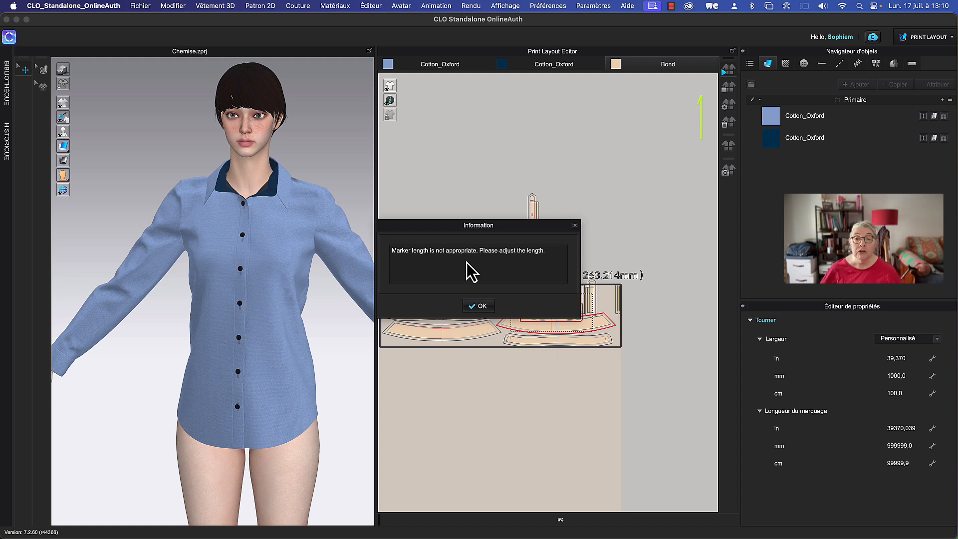
{"action": "left_click", "coordinate": [480, 306]}
Move the overlapping cuff back out of the fabric, to the empty area above it
{"action": "scroll", "coordinate": [526, 274], "scroll_direction": "up", "scroll_amount": 2}
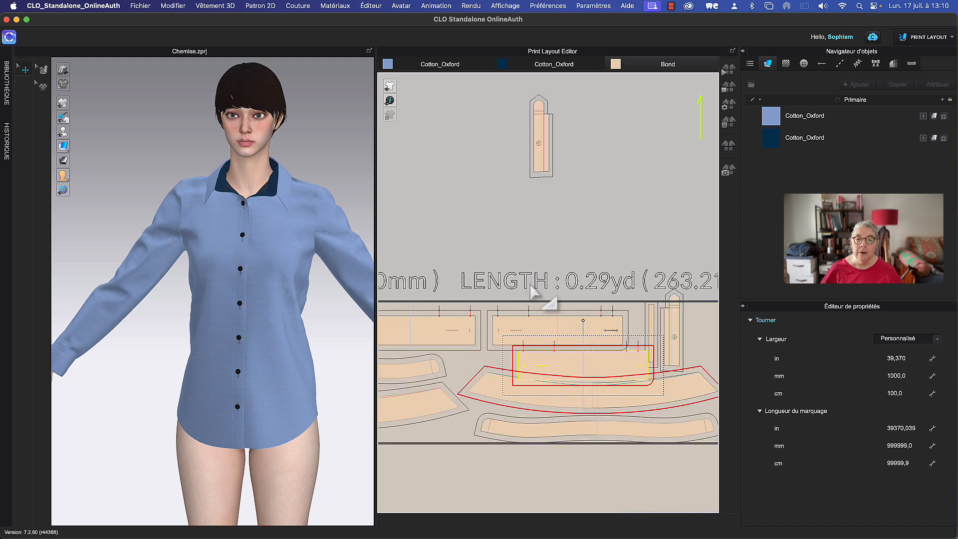
{"action": "left_click_drag", "start_coordinate": [576, 383], "coordinate": [553, 246]}
{"action": "scroll", "coordinate": [554, 246], "scroll_direction": "down", "scroll_amount": 3}
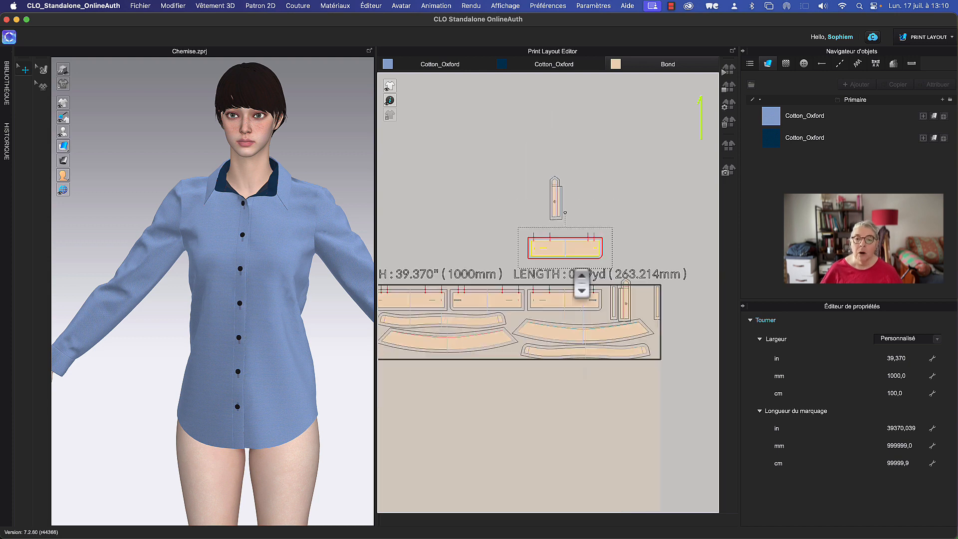
Make room around the rightmost cuff by lowering the right-hand collar and collar stand, and shifting the narrow strip to the right edge and the placket inward
{"action": "scroll", "coordinate": [614, 314], "scroll_direction": "up", "scroll_amount": 3}
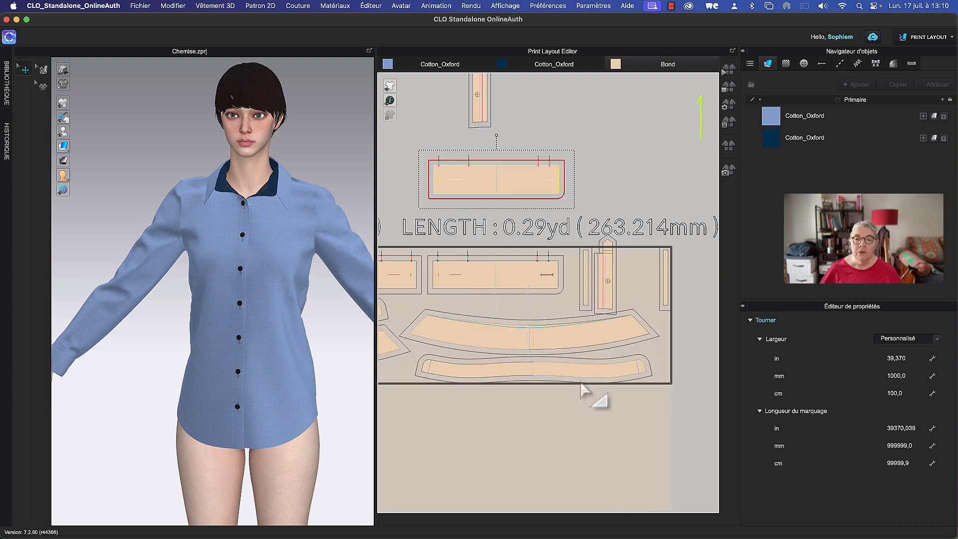
{"action": "left_click", "coordinate": [548, 378]}
{"action": "left_click_drag", "start_coordinate": [547, 385], "coordinate": [547, 354]}
{"action": "mouse_move", "coordinate": [585, 290]}
{"action": "left_mouse_down"}
{"action": "mouse_move", "coordinate": [578, 304]}
{"action": "mouse_move", "coordinate": [609, 285]}
{"action": "mouse_move", "coordinate": [606, 293]}
{"action": "mouse_move", "coordinate": [654, 283]}
{"action": "mouse_move", "coordinate": [575, 292]}
{"action": "left_mouse_up"}
{"action": "left_click", "coordinate": [578, 295]}
{"action": "left_click_drag", "start_coordinate": [559, 388], "coordinate": [558, 397]}
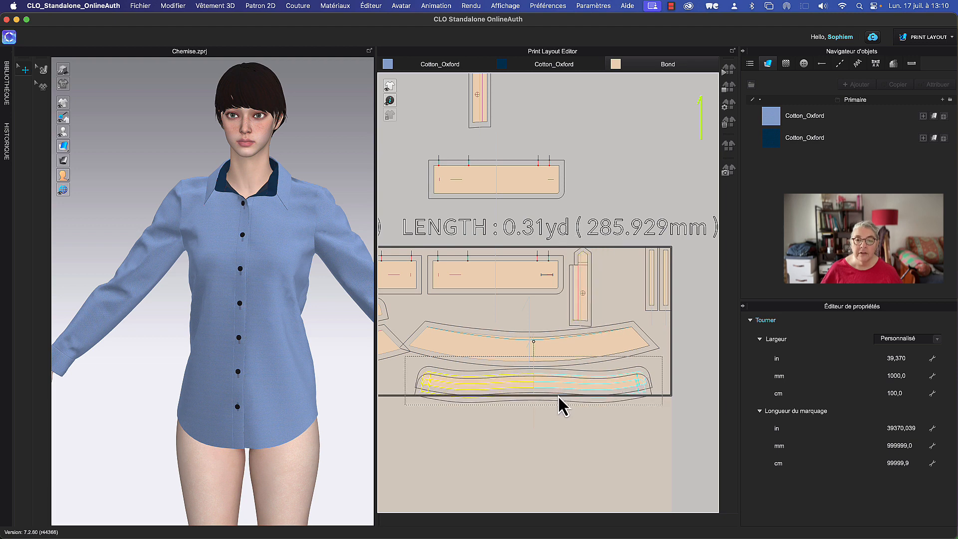
{"action": "left_click_drag", "start_coordinate": [559, 357], "coordinate": [558, 364]}
Place the second sleeve placket beside the first and the remaining cuff directly below the rightmost cuff
{"action": "left_click", "coordinate": [583, 289]}
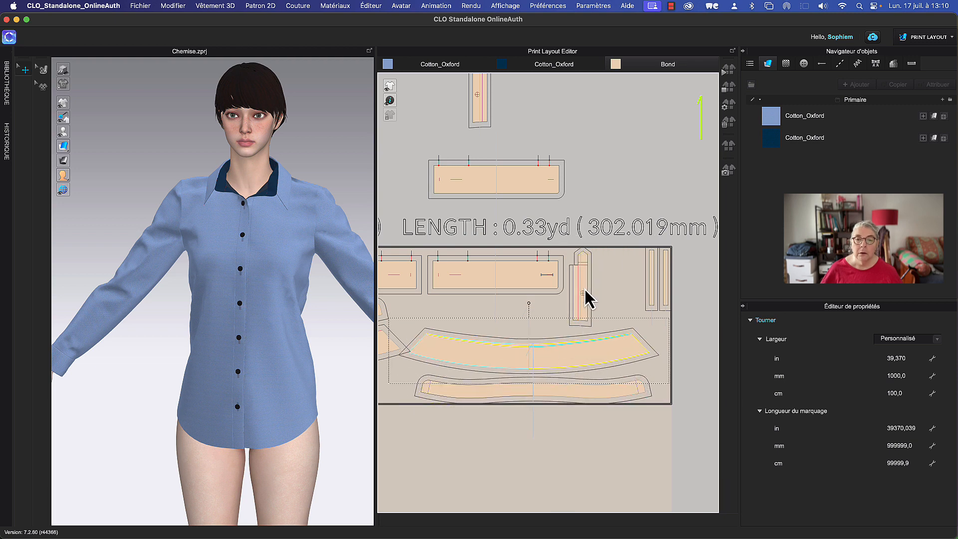
{"action": "mouse_move", "coordinate": [480, 113]}
{"action": "left_mouse_down"}
{"action": "mouse_move", "coordinate": [590, 265]}
{"action": "mouse_move", "coordinate": [602, 308]}
{"action": "left_mouse_up"}
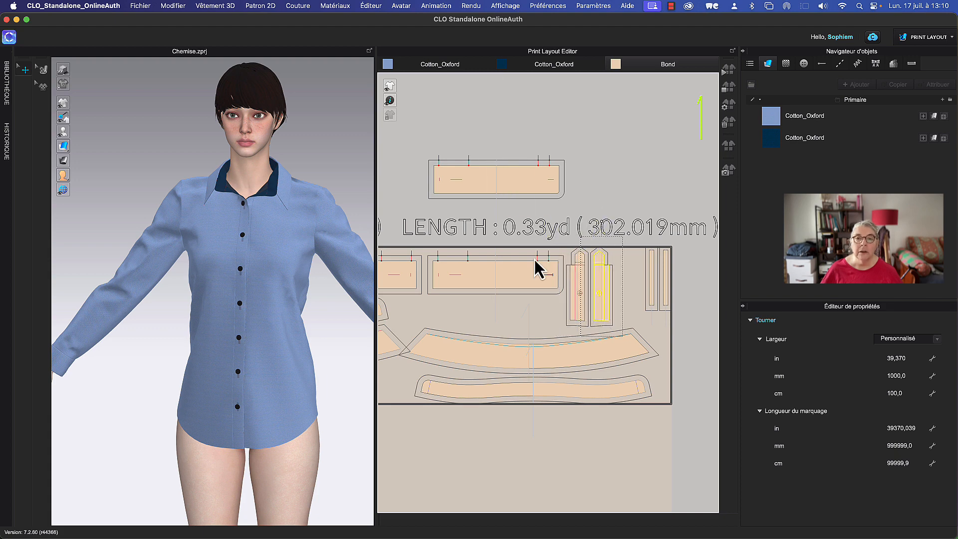
{"action": "left_click_drag", "start_coordinate": [499, 178], "coordinate": [499, 313]}
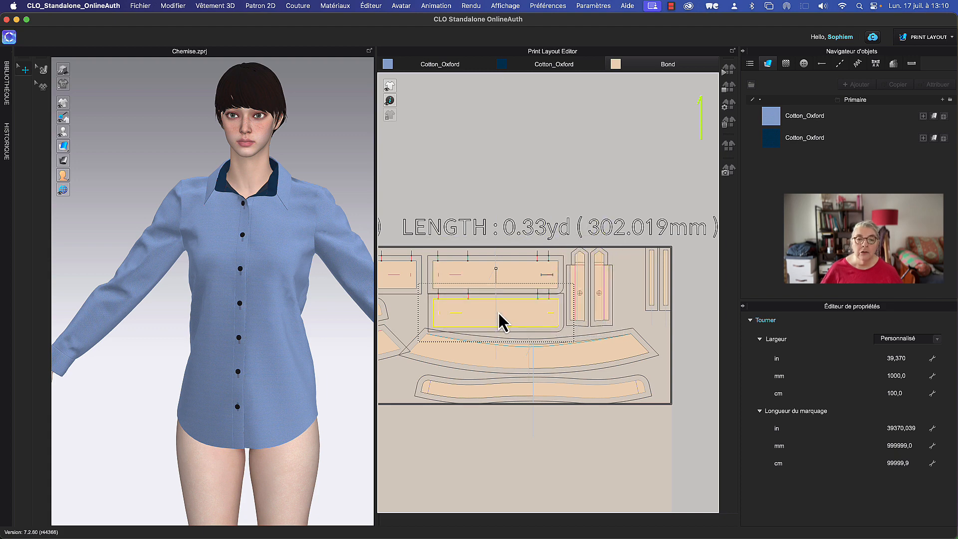
Move the lower collar stand leftward and slightly up so it sits beneath the left-hand collar piece
{"action": "right_click_drag", "start_coordinate": [502, 357], "coordinate": [588, 298]}
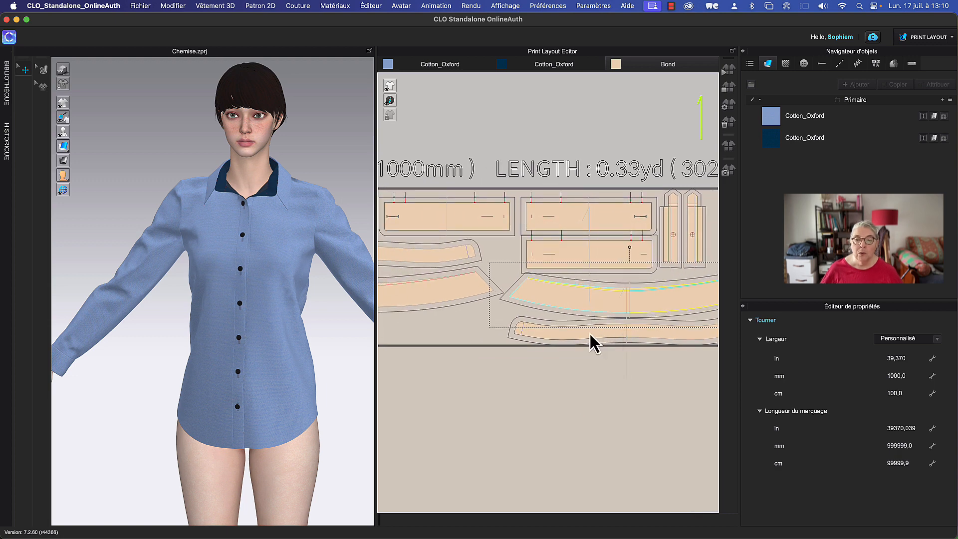
{"action": "left_click_drag", "start_coordinate": [590, 336], "coordinate": [439, 334]}
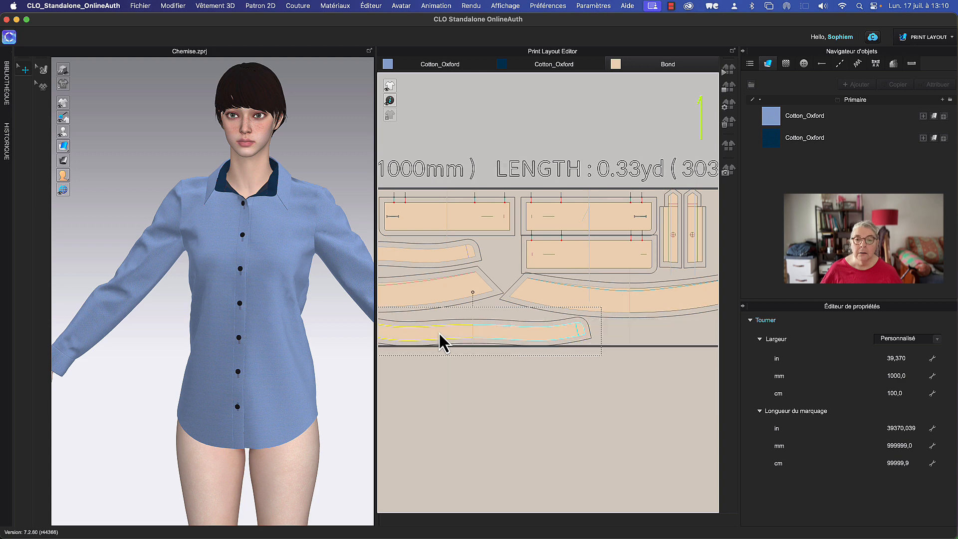
{"action": "left_click", "coordinate": [643, 311]}
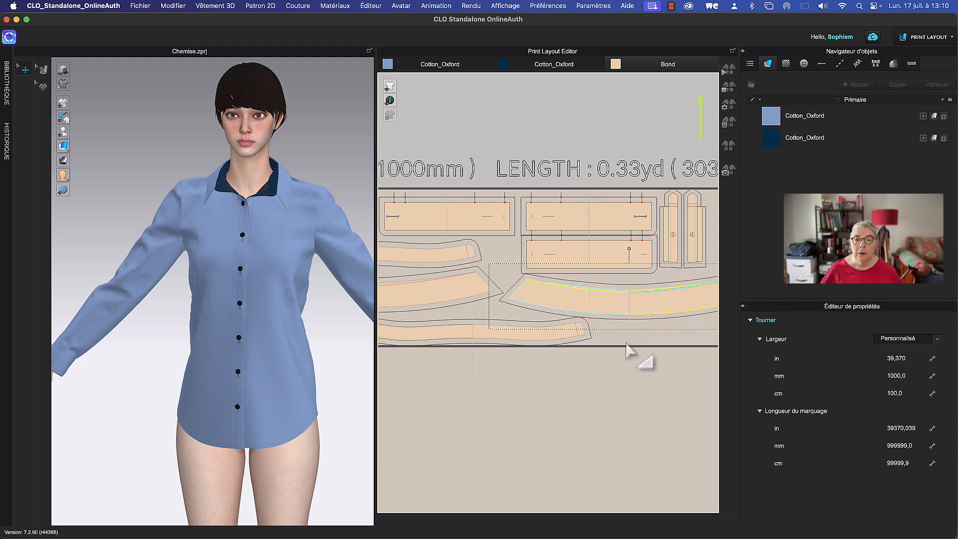
{"action": "right_click_drag", "start_coordinate": [619, 349], "coordinate": [699, 341]}
{"action": "left_click_drag", "start_coordinate": [564, 330], "coordinate": [486, 326]}
{"action": "middle_click_drag", "start_coordinate": [615, 335], "coordinate": [499, 327]}
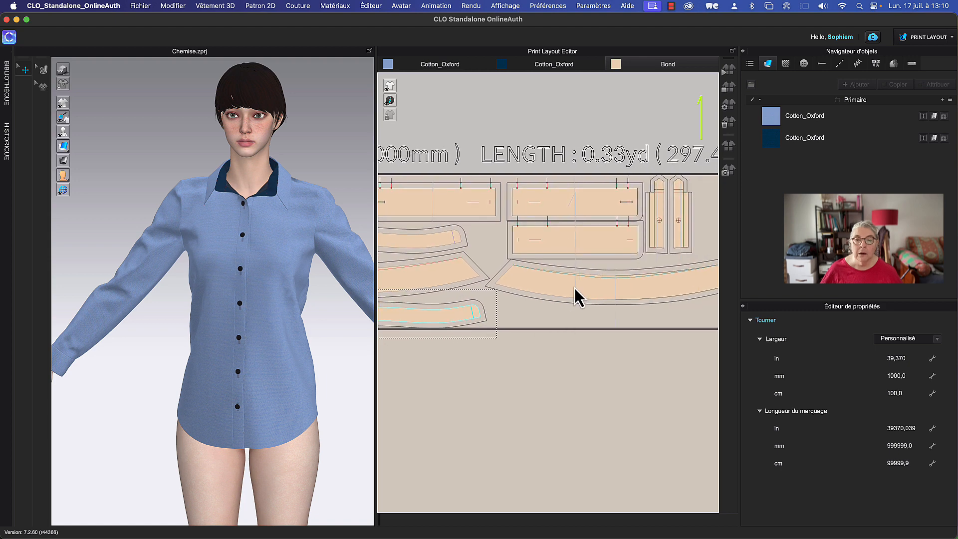
Shift the right-hand collar piece and the lower cuff above it slightly down to leave clear gaps between the pieces
{"action": "left_click_drag", "start_coordinate": [577, 290], "coordinate": [574, 297]}
{"action": "left_click_drag", "start_coordinate": [588, 243], "coordinate": [587, 246]}
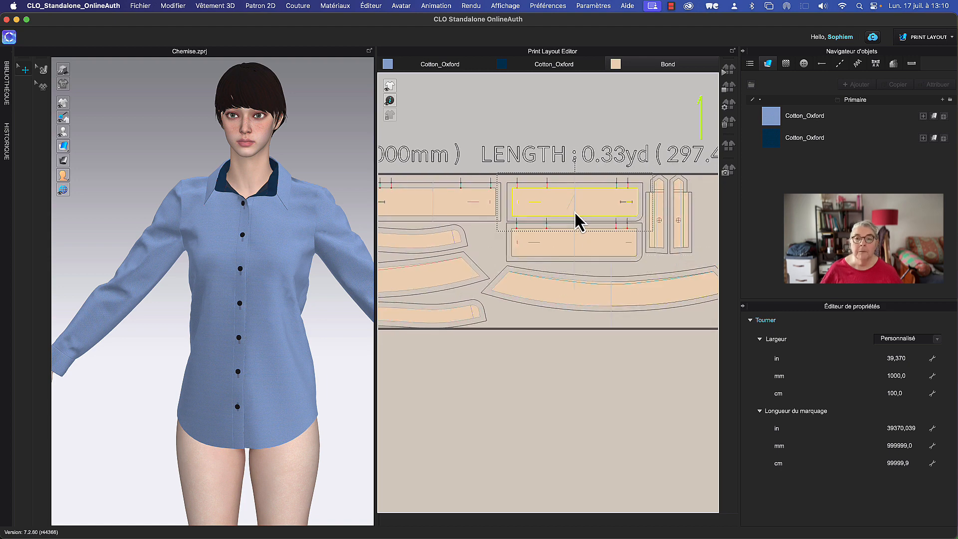
{"action": "left_click", "coordinate": [574, 213]}
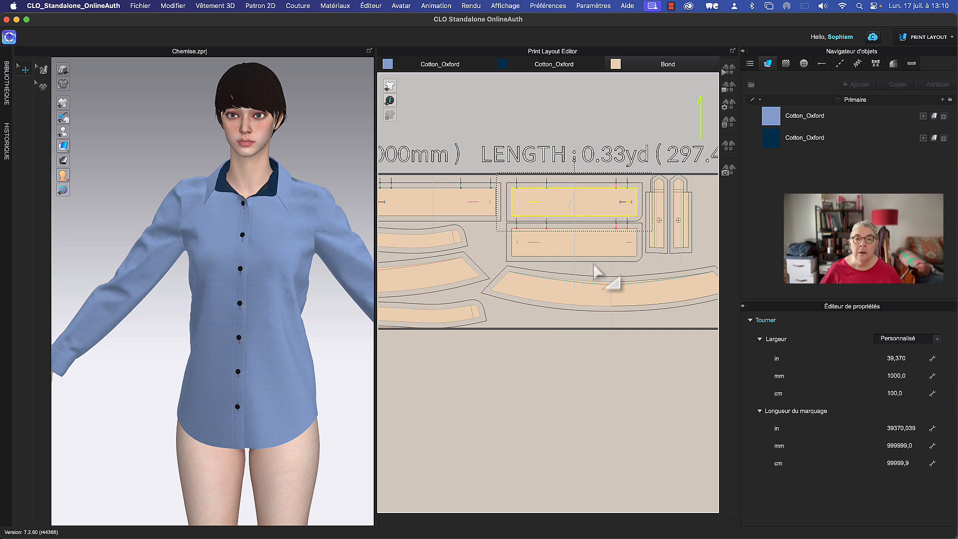
Display the Bond fabric's layout information to examine its dimensions and fabric consumption
{"action": "scroll", "coordinate": [599, 319], "scroll_direction": "down", "scroll_amount": 3}
{"action": "left_click", "coordinate": [615, 156]}
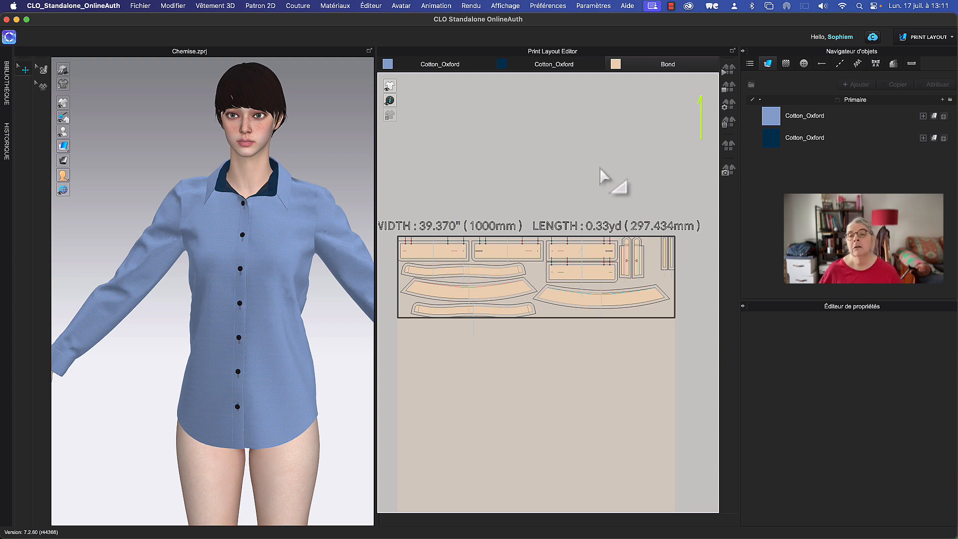
{"action": "left_click", "coordinate": [725, 108]}
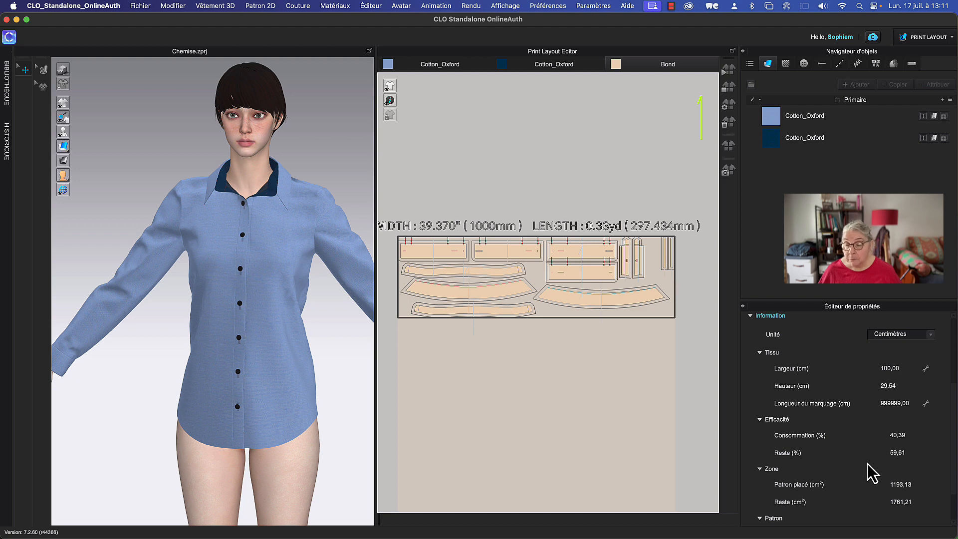
Set the Bond fabric's width to 80 cm in its layout information
{"action": "scroll", "coordinate": [868, 464], "scroll_direction": "up", "scroll_amount": 2}
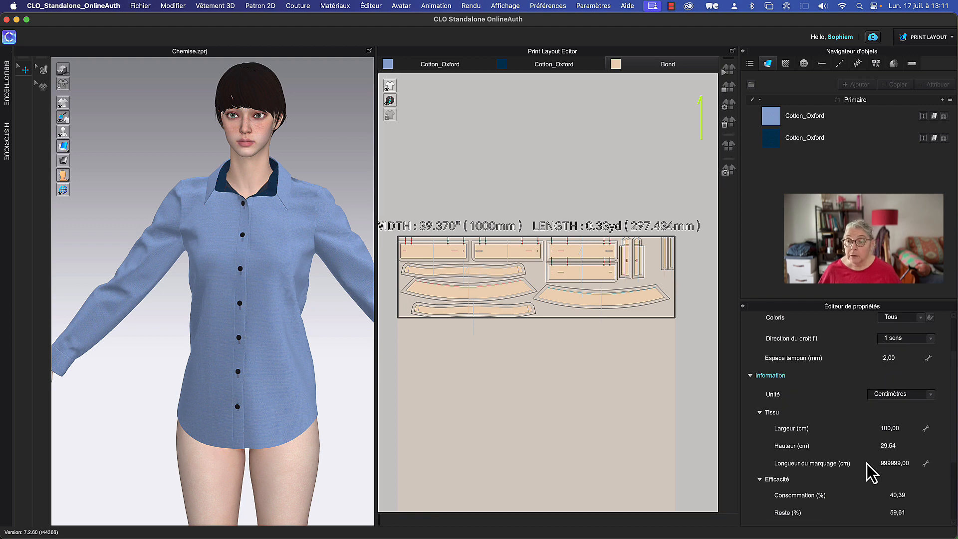
{"action": "scroll", "coordinate": [867, 463], "scroll_direction": "down", "scroll_amount": 1}
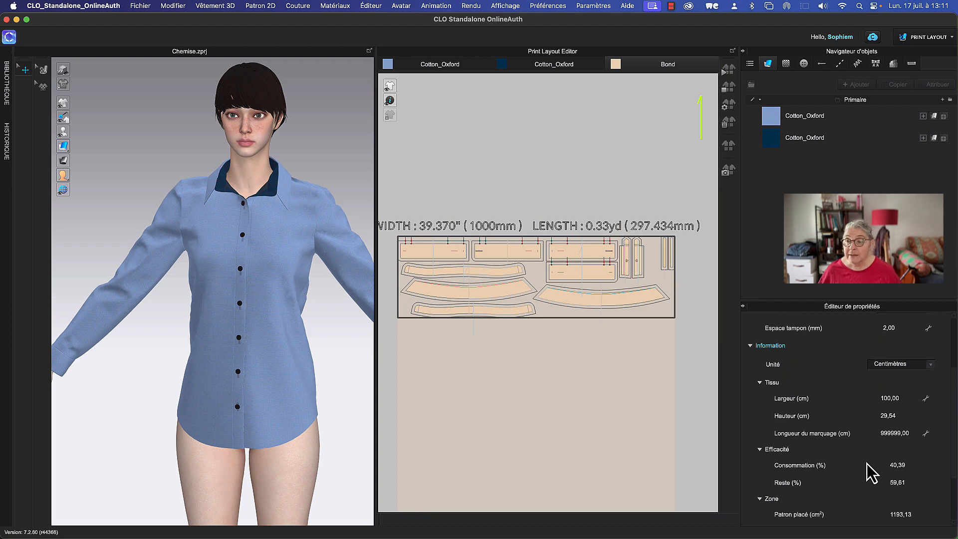
{"action": "double_click", "coordinate": [911, 399]}
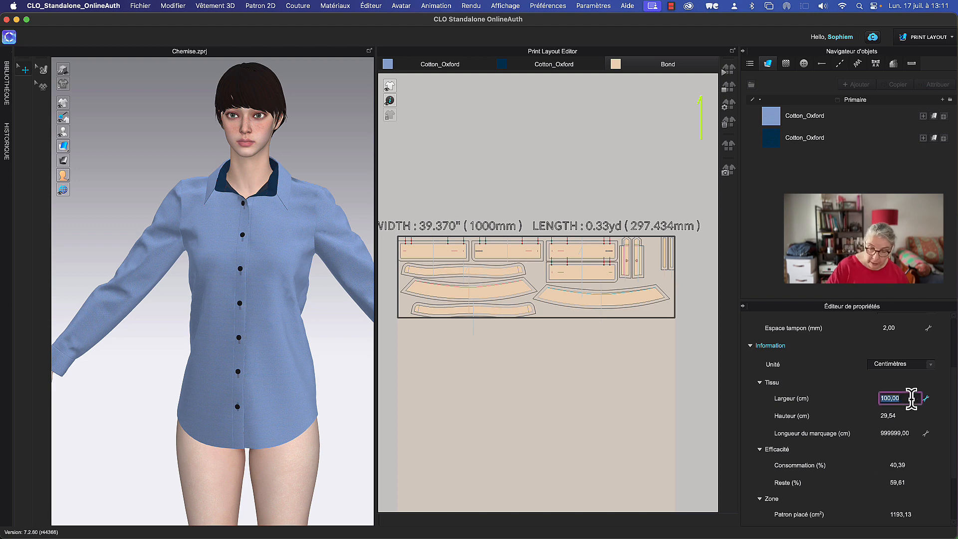
{"action": "type", "text": "80"}
{"action": "key", "text": "Return"}
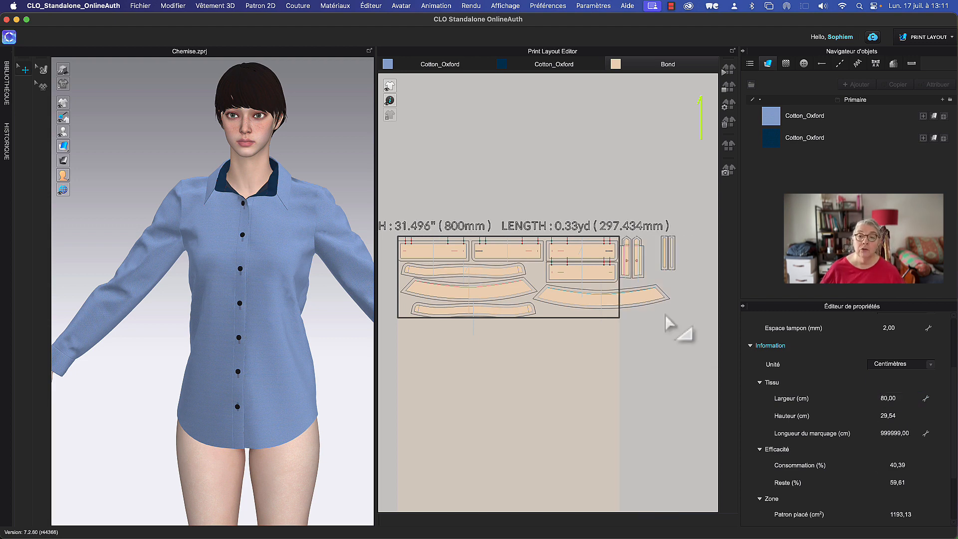
Try to automatically nest the Bond pieces within the fabric's 80 cm width
{"action": "left_click", "coordinate": [726, 71]}
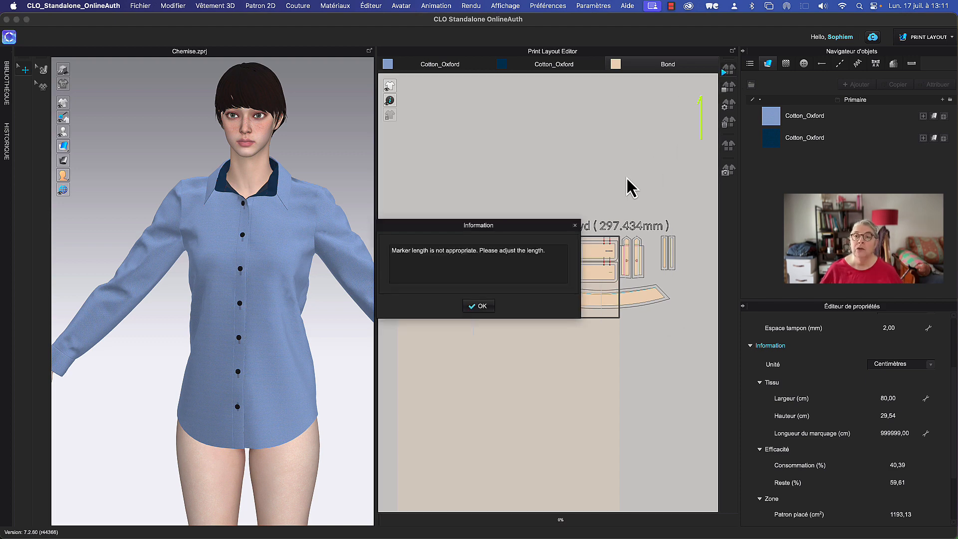
{"action": "left_click", "coordinate": [481, 306]}
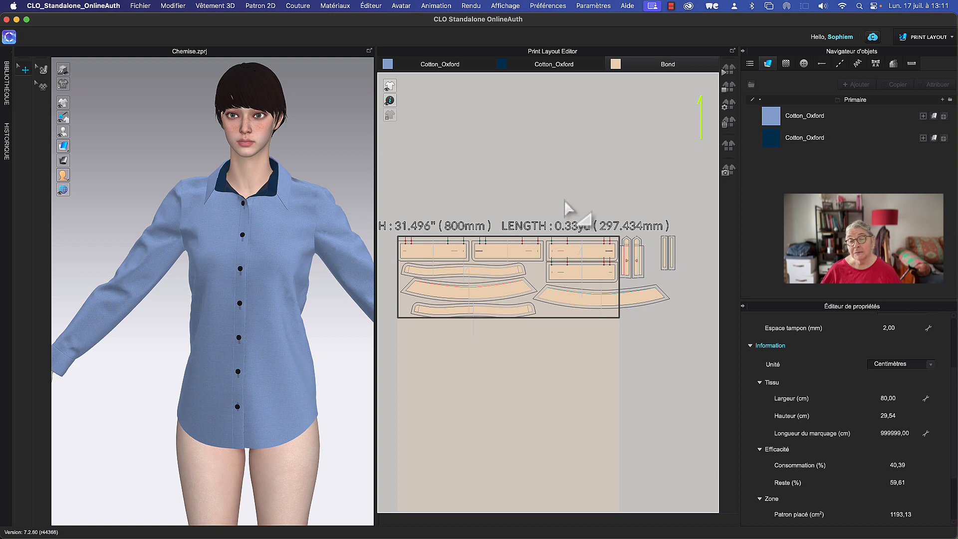
{"action": "left_click", "coordinate": [671, 6]}
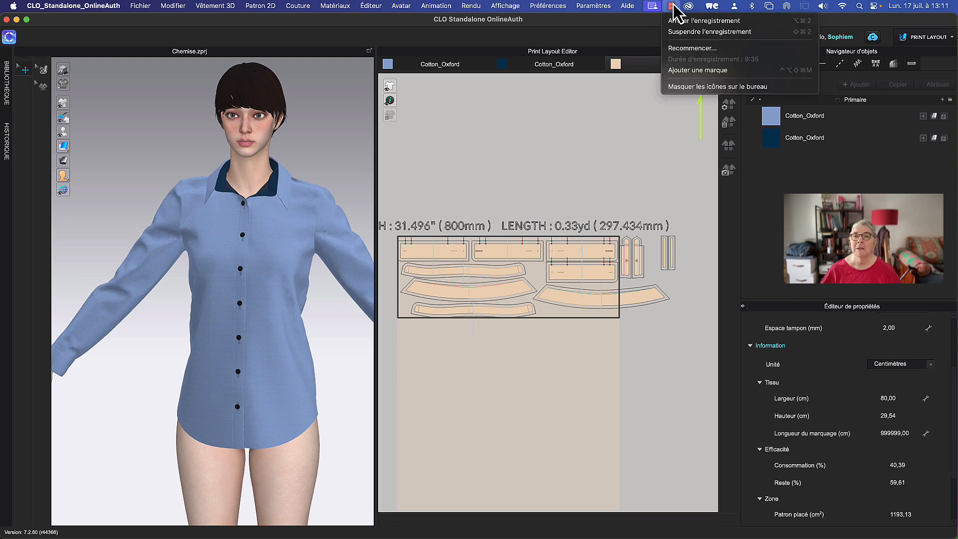